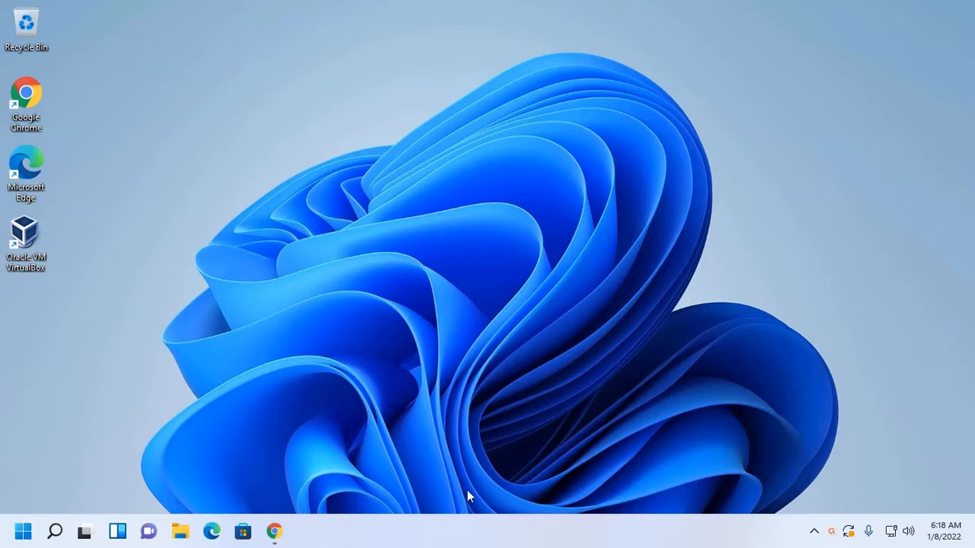
- In Google Chrome, open the Ubuntu 20.04.3 LTS (Focal Fossa) releases page and start downloading the 64-bit PC (AMD64) desktop image
{"action": "left_click", "coordinate": [276, 532]}
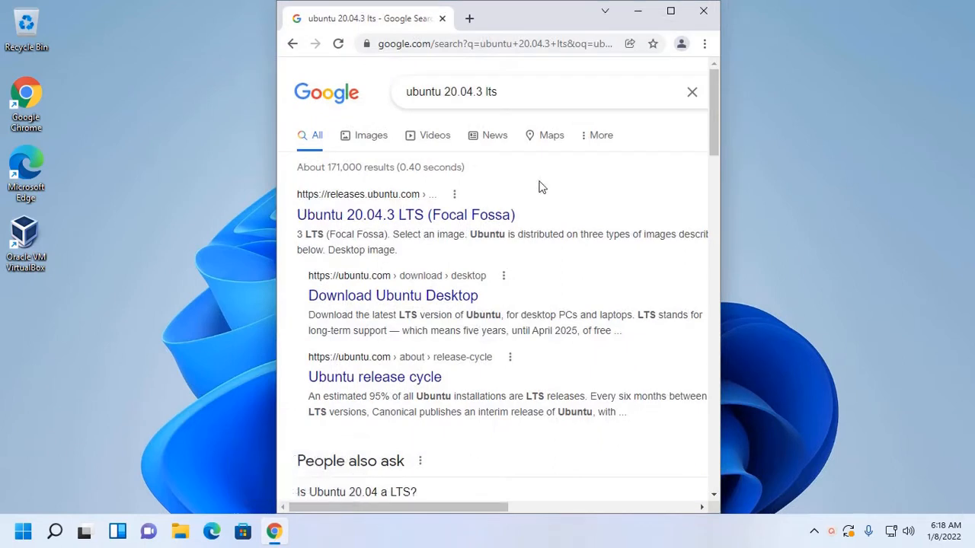
{"action": "left_click", "coordinate": [370, 219]}
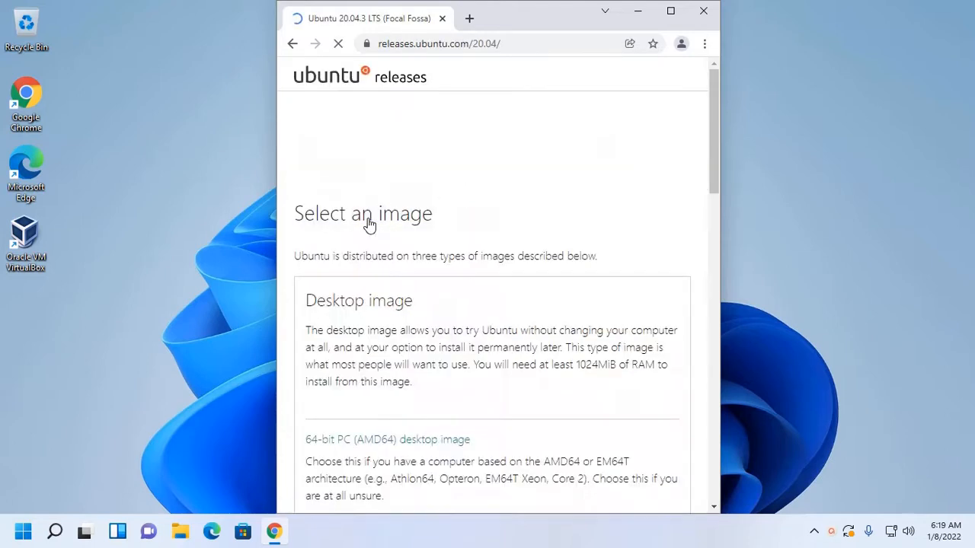
{"action": "scroll", "coordinate": [492, 235], "scroll_direction": "down", "scroll_amount": 3}
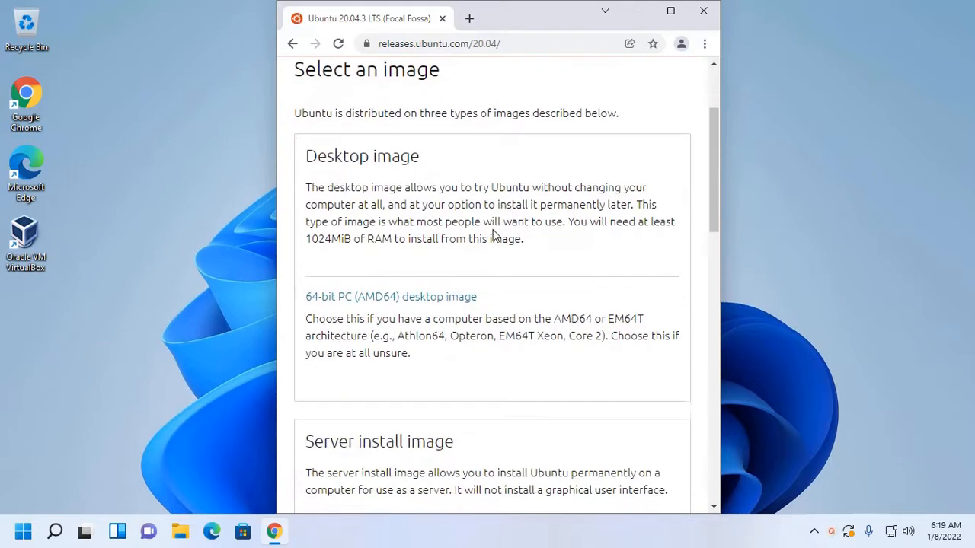
{"action": "scroll", "coordinate": [492, 235], "scroll_direction": "down", "scroll_amount": 1}
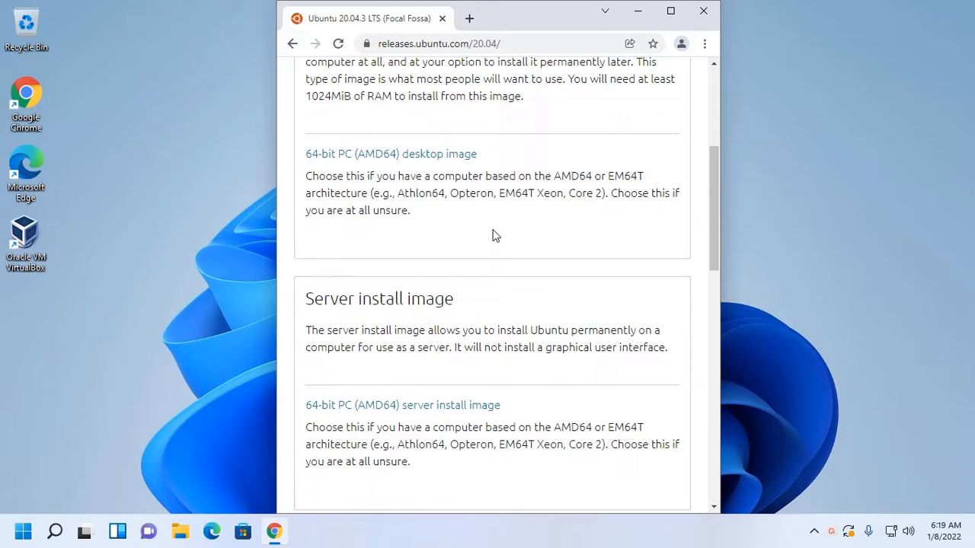
{"action": "left_click", "coordinate": [326, 159]}
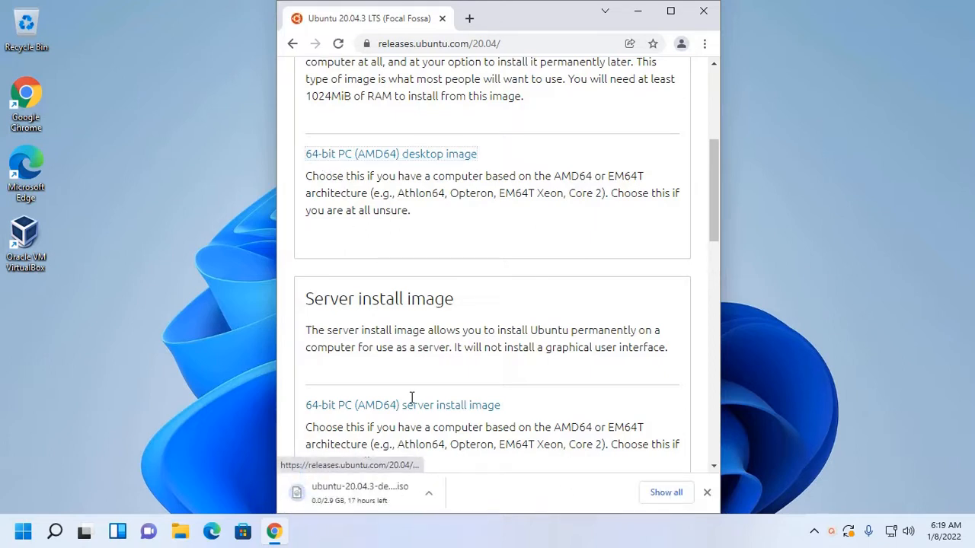
- Cancel the Ubuntu desktop ISO download and minimize the browser window
{"action": "right_click", "coordinate": [339, 493]}
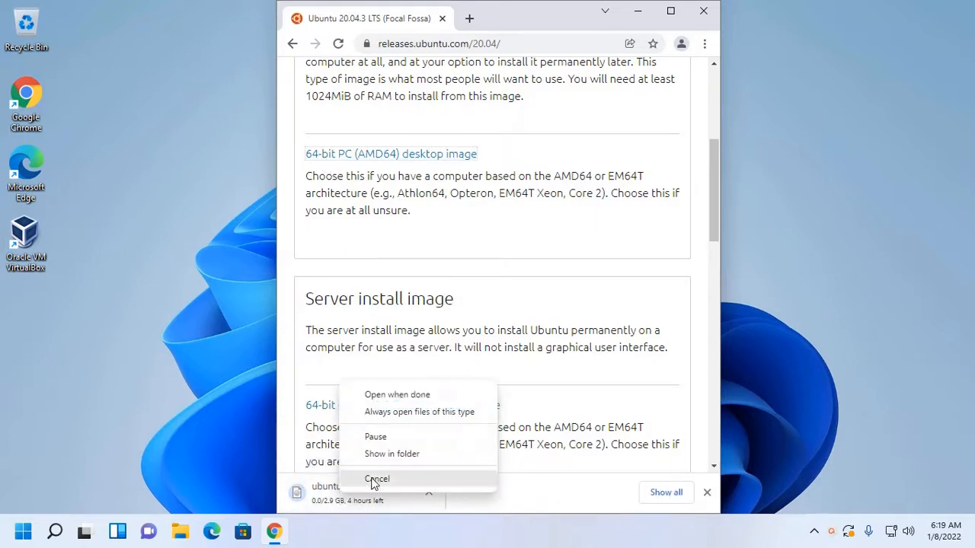
{"action": "left_click", "coordinate": [373, 477]}
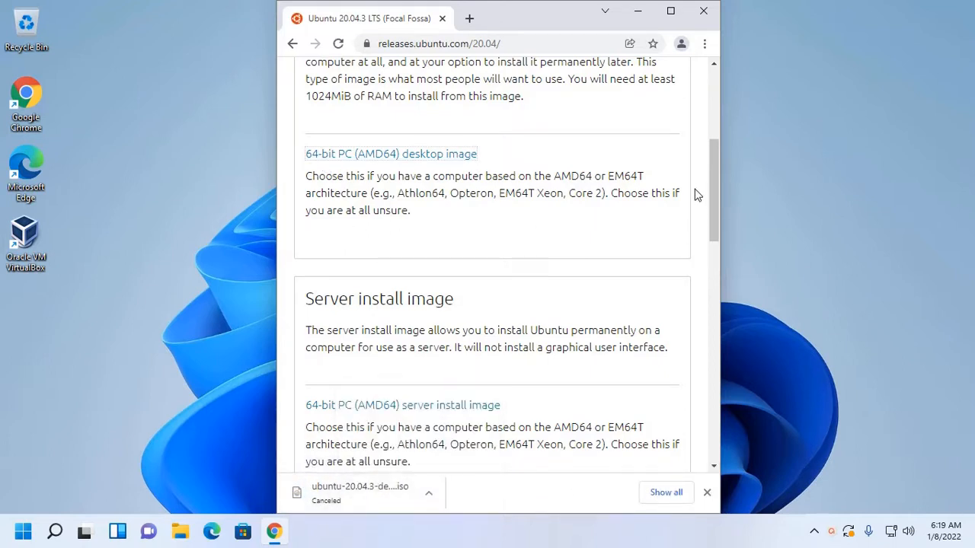
{"action": "left_click", "coordinate": [637, 11]}
- Open Oracle VM VirtualBox and start a new Linux Ubuntu (64-bit) virtual machine named "Ubuntu20.04 LTS"
{"action": "double_click", "coordinate": [21, 236]}
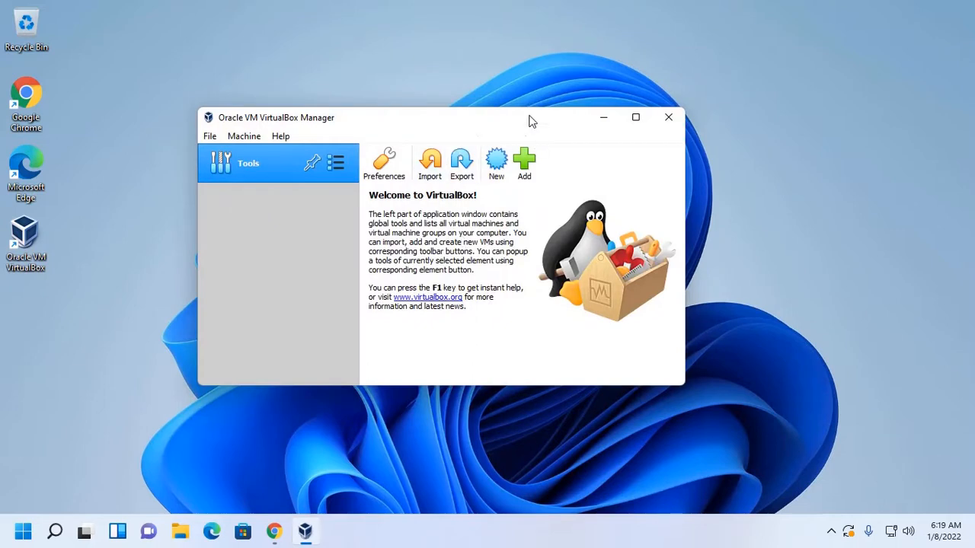
{"action": "left_click", "coordinate": [495, 164]}
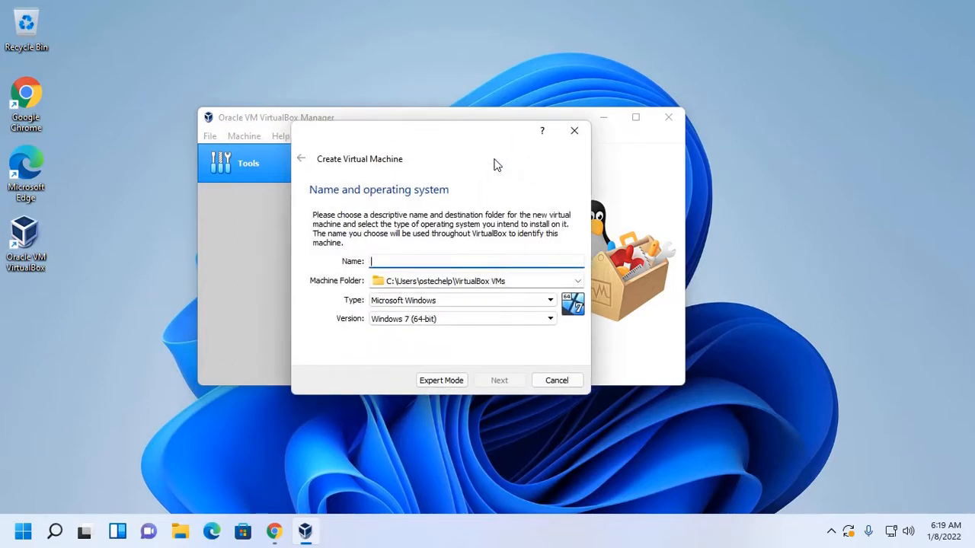
{"action": "type", "text": "Ubutnu"}
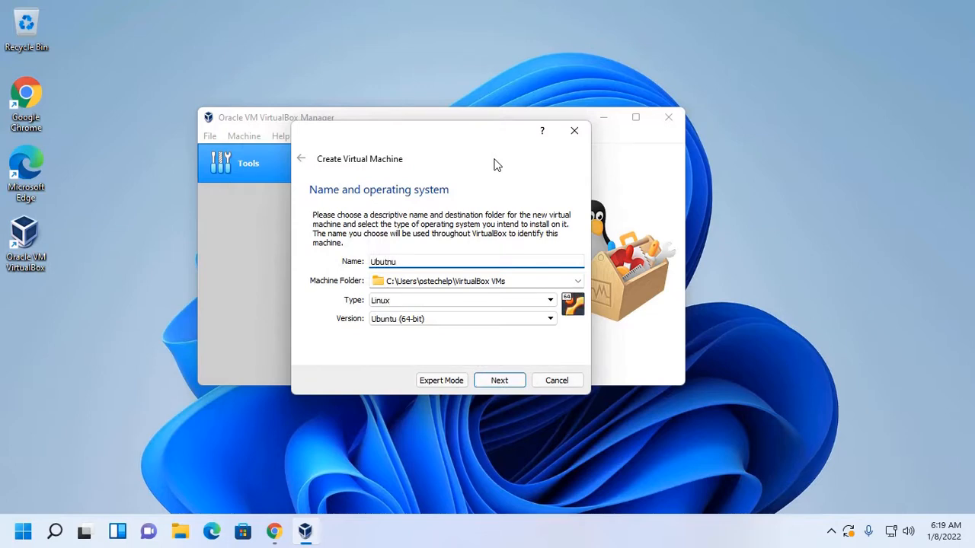
{"action": "key", "text": "BackSpace"}
{"action": "key", "text": "BackSpace"}
{"action": "key", "text": "BackSpace"}
{"action": "type", "text": "ntu20.04 LTS"}
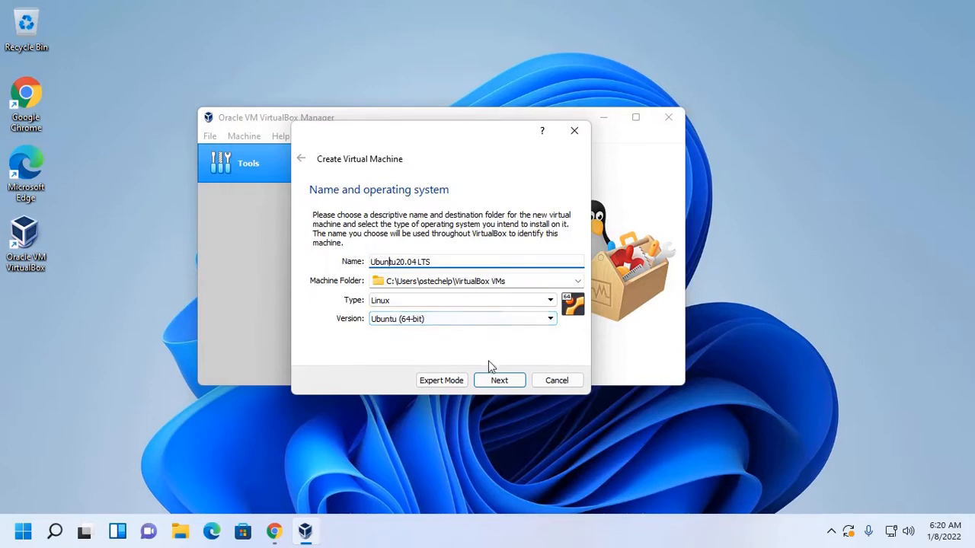
{"action": "left_click", "coordinate": [499, 380]}
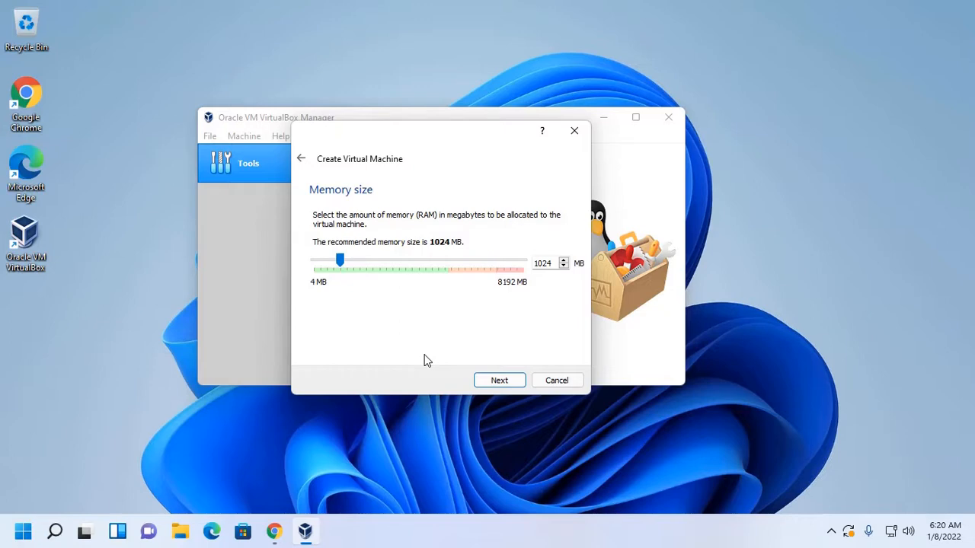
- Set the new virtual machine's memory size to 2048 MB and continue to the hard disk options
{"action": "left_click_drag", "start_coordinate": [551, 263], "coordinate": [527, 262]}
{"action": "type", "text": "2048"}
{"action": "left_click_drag", "start_coordinate": [549, 263], "coordinate": [535, 263]}
{"action": "left_click", "coordinate": [551, 263]}
{"action": "left_click_drag", "start_coordinate": [552, 262], "coordinate": [530, 263]}
{"action": "left_click", "coordinate": [500, 381]}
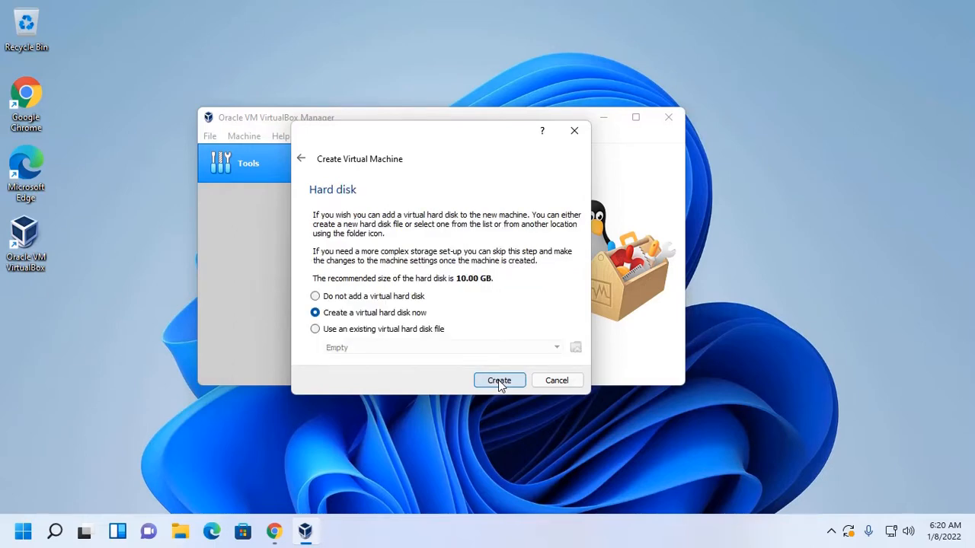
- Create a dynamically allocated VDI virtual hard disk with a size of 50 GB for the machine
{"action": "left_click", "coordinate": [499, 381]}
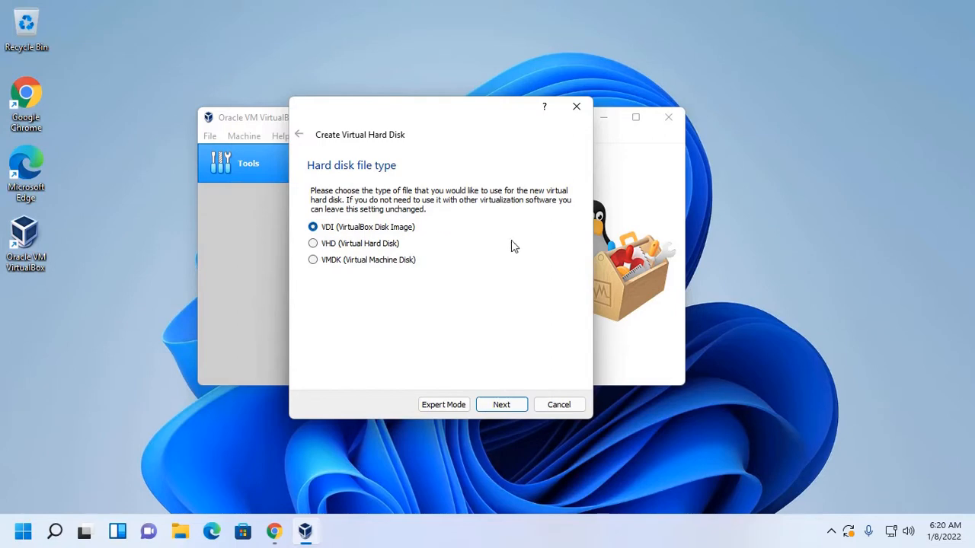
{"action": "left_click", "coordinate": [508, 409]}
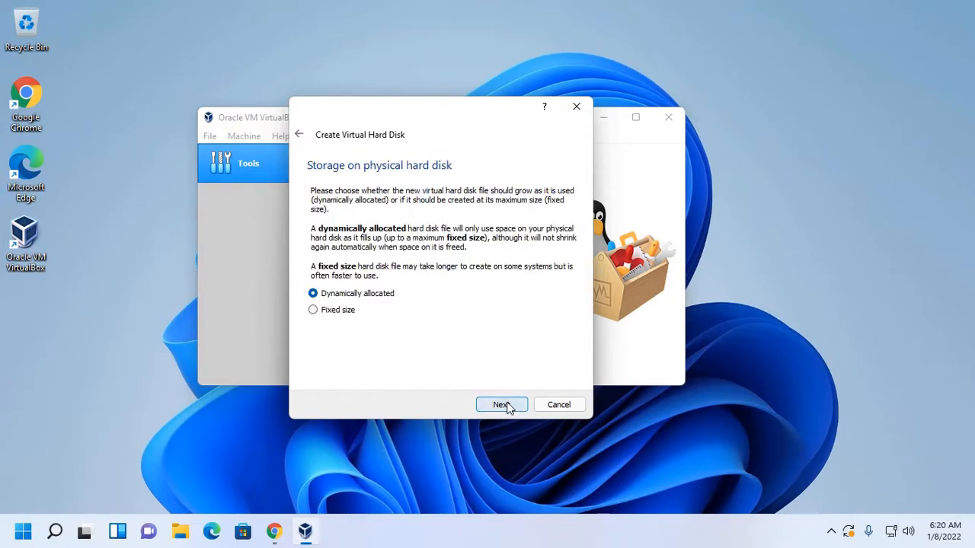
{"action": "left_click", "coordinate": [508, 408]}
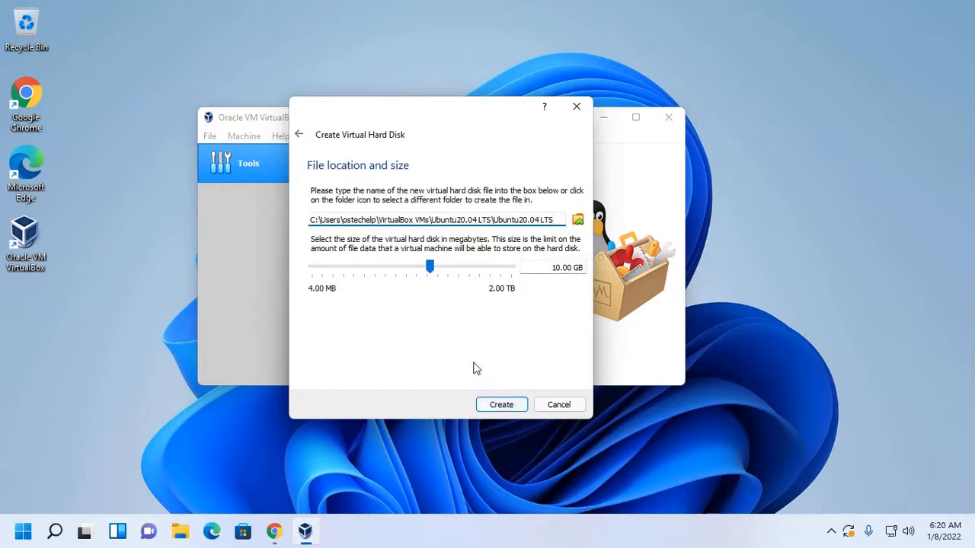
{"action": "left_click", "coordinate": [555, 265]}
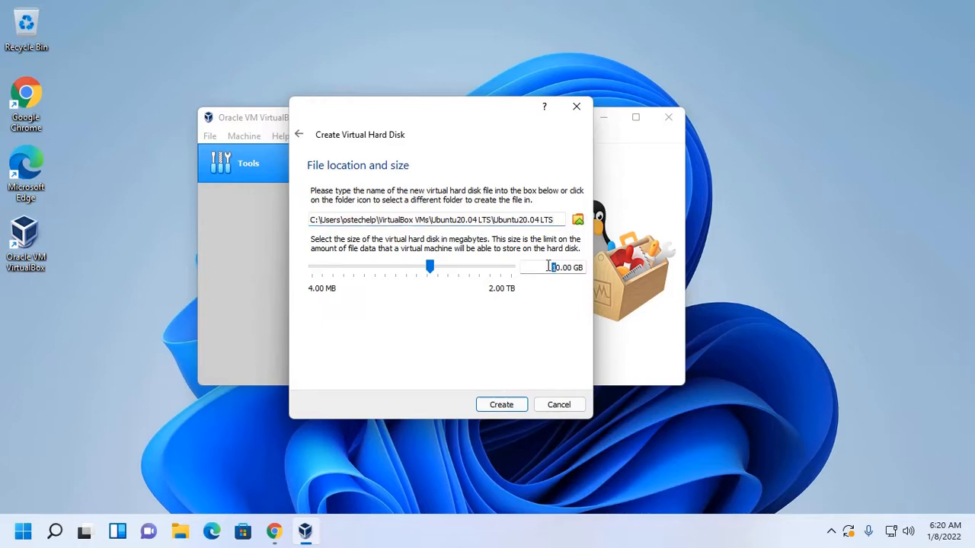
{"action": "type", "text": "5"}
{"action": "left_click", "coordinate": [502, 404]}
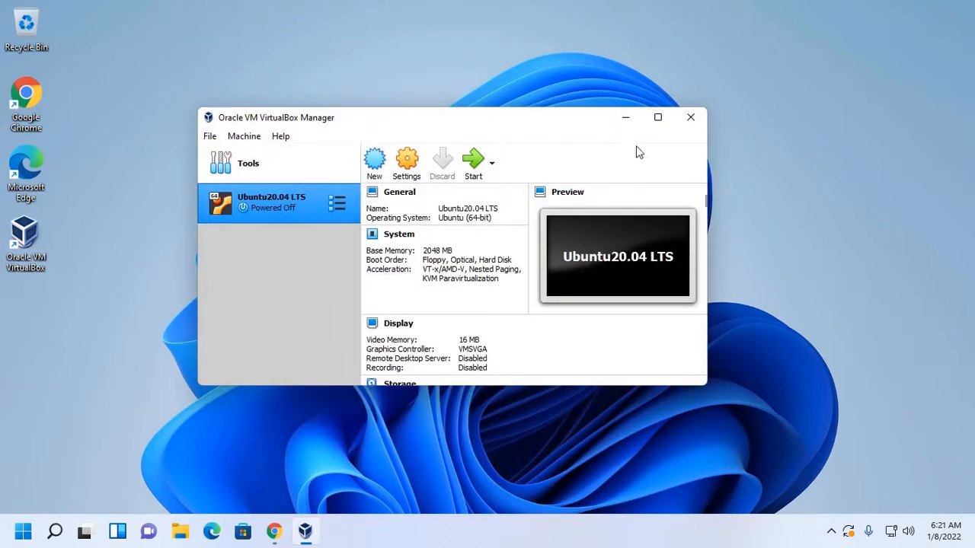
- Open the Ubuntu20.04 LTS machine's settings and set its processor count to 2
{"action": "left_click_drag", "start_coordinate": [548, 108], "coordinate": [539, 72]}
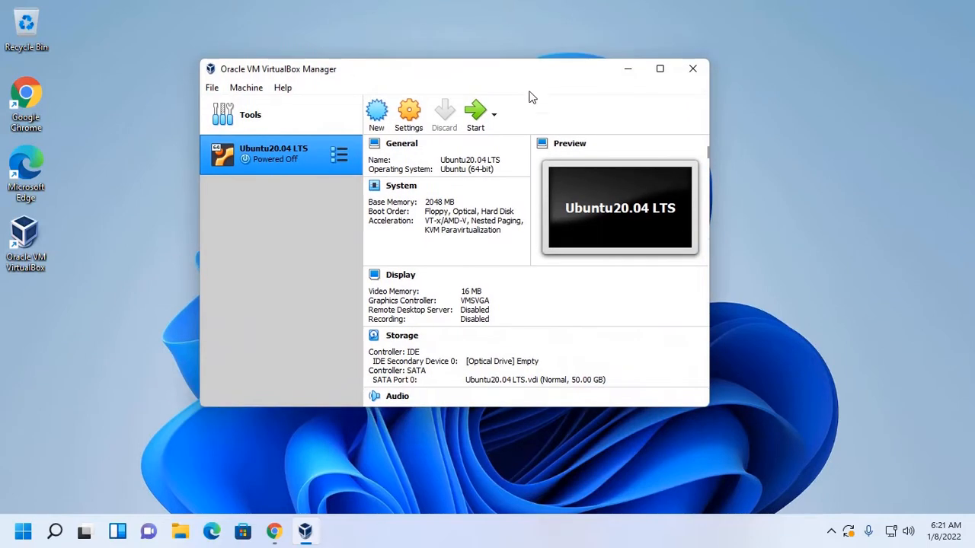
{"action": "left_click", "coordinate": [404, 114]}
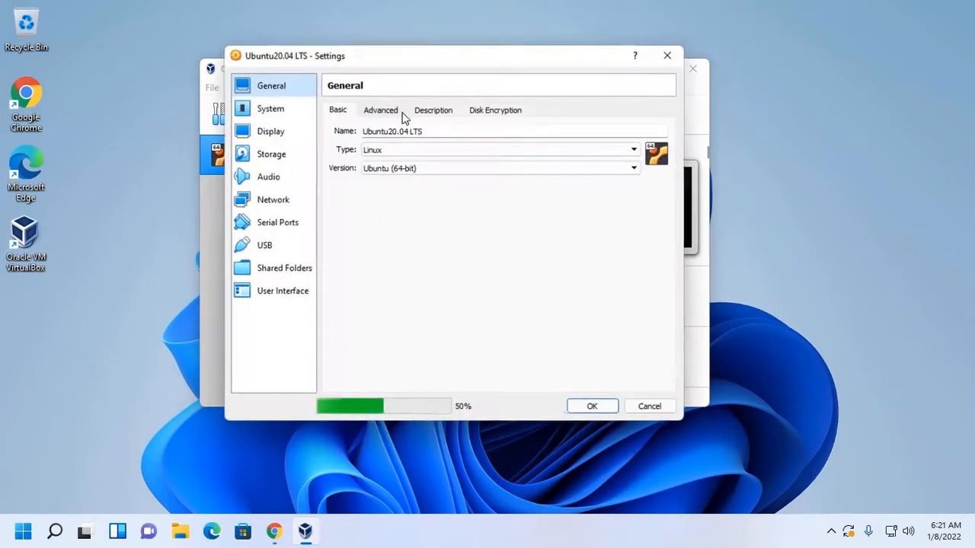
{"action": "left_click", "coordinate": [276, 114]}
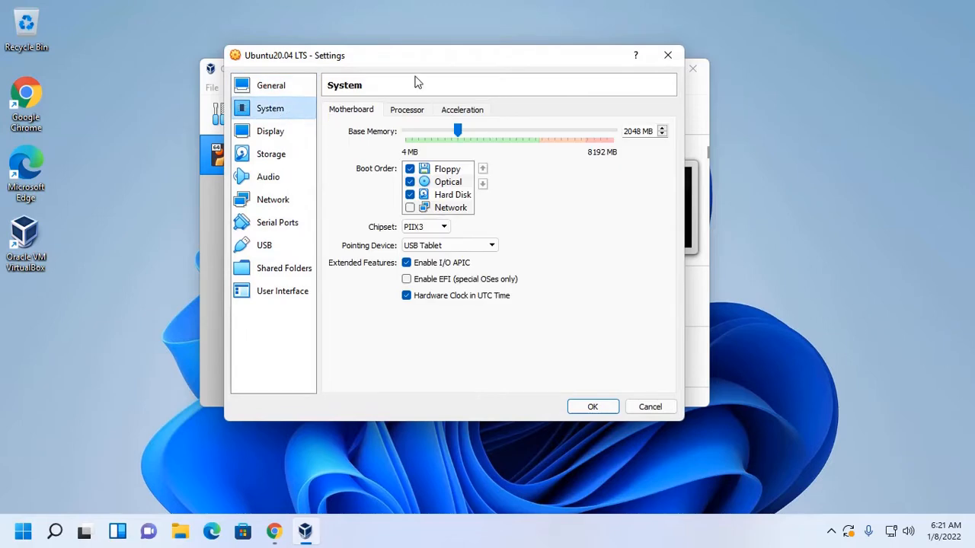
{"action": "left_click", "coordinate": [406, 113]}
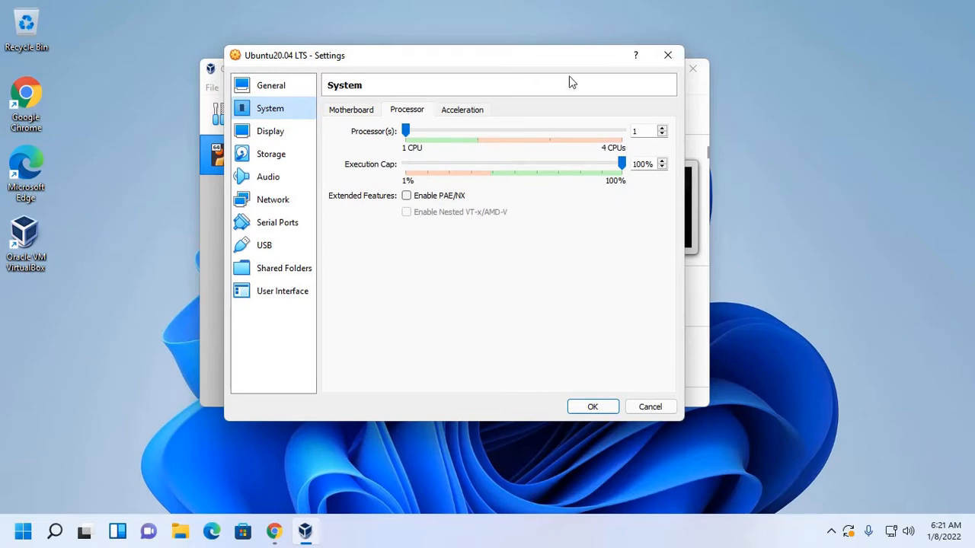
{"action": "left_click", "coordinate": [662, 129]}
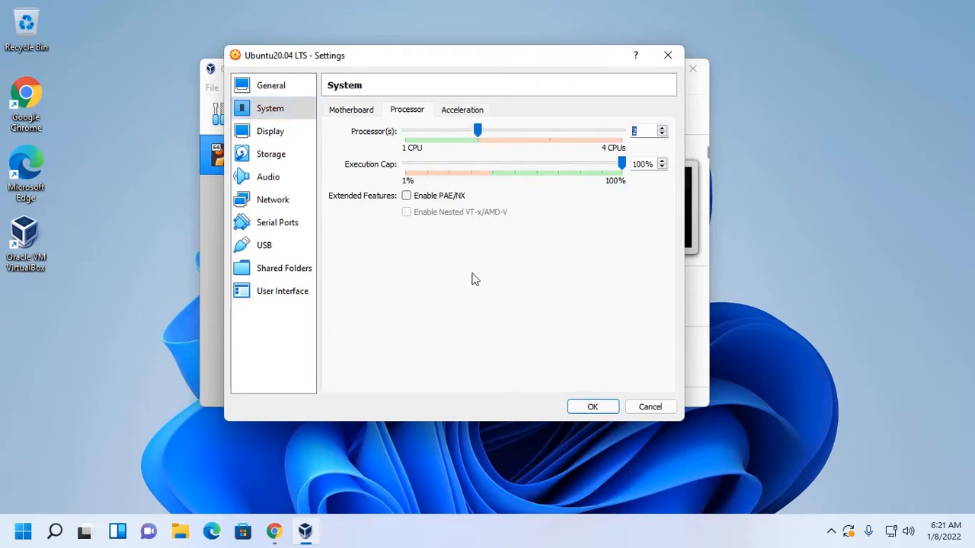
- Enable 3D acceleration in the display settings and set the video memory to 128 MB
{"action": "left_click", "coordinate": [268, 142]}
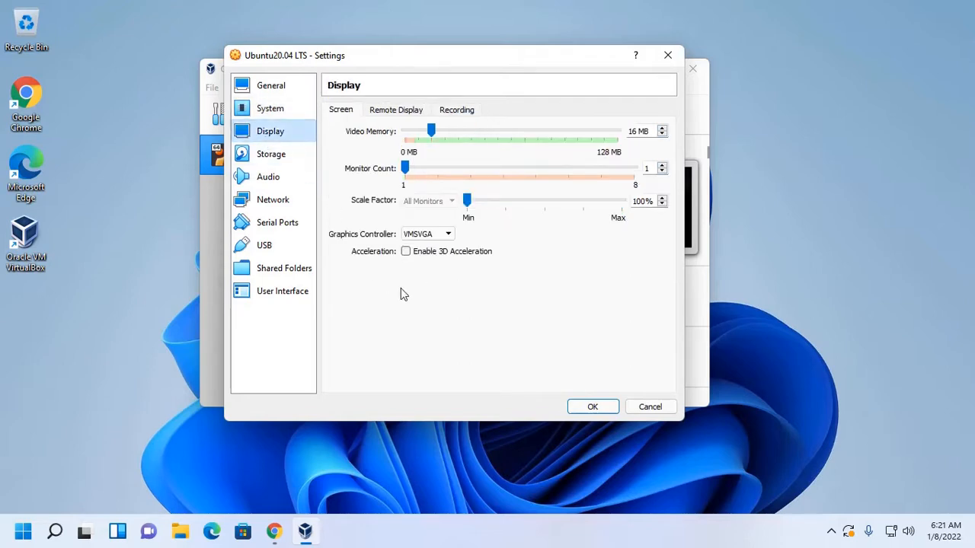
{"action": "left_click", "coordinate": [405, 252]}
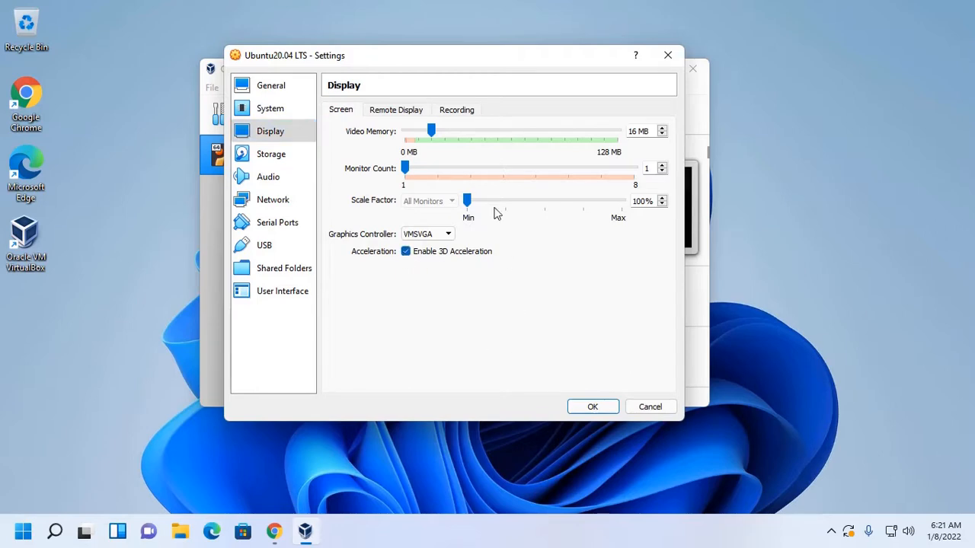
{"action": "left_click_drag", "start_coordinate": [431, 131], "coordinate": [611, 133]}
- In the storage settings, open the disk file chooser for the empty optical drive on the IDE controller
{"action": "left_click", "coordinate": [271, 154]}
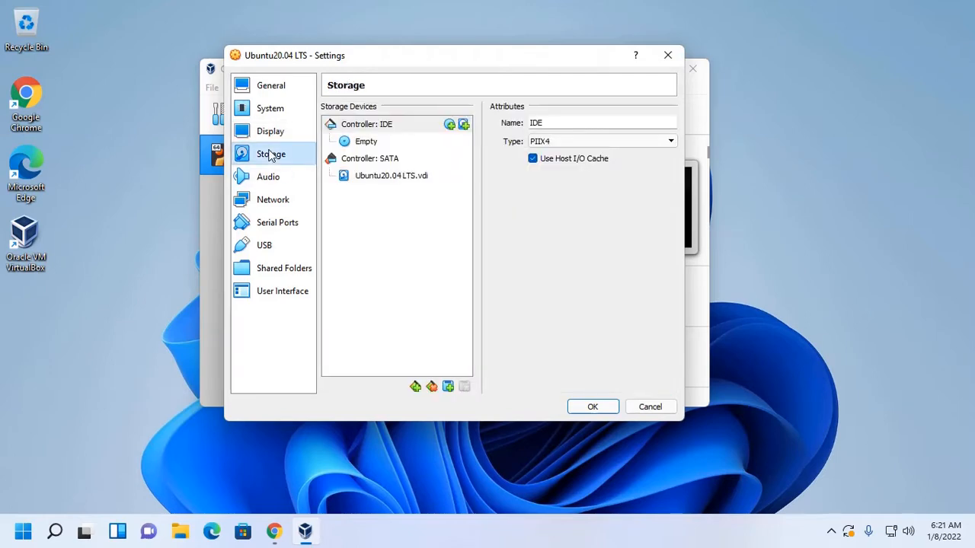
{"action": "left_click", "coordinate": [367, 143]}
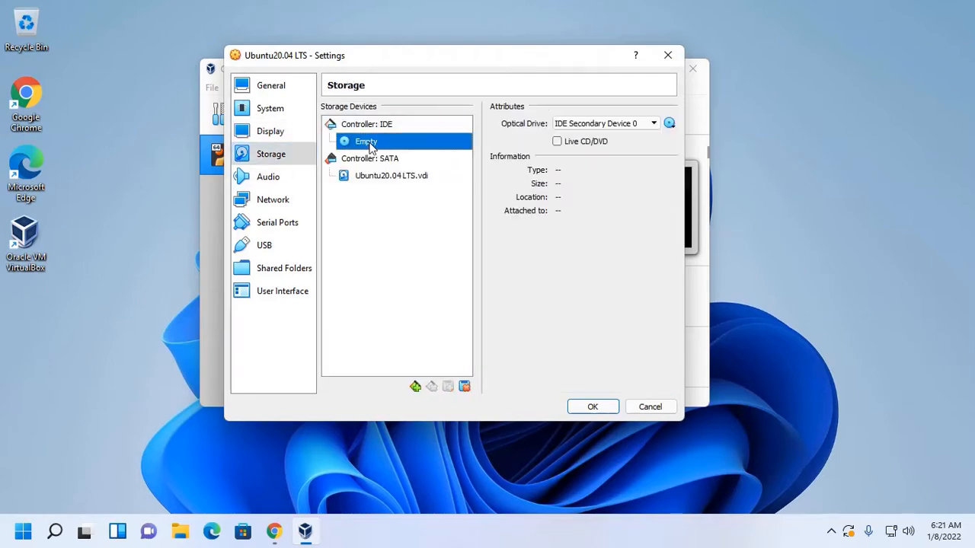
{"action": "left_click", "coordinate": [670, 124]}
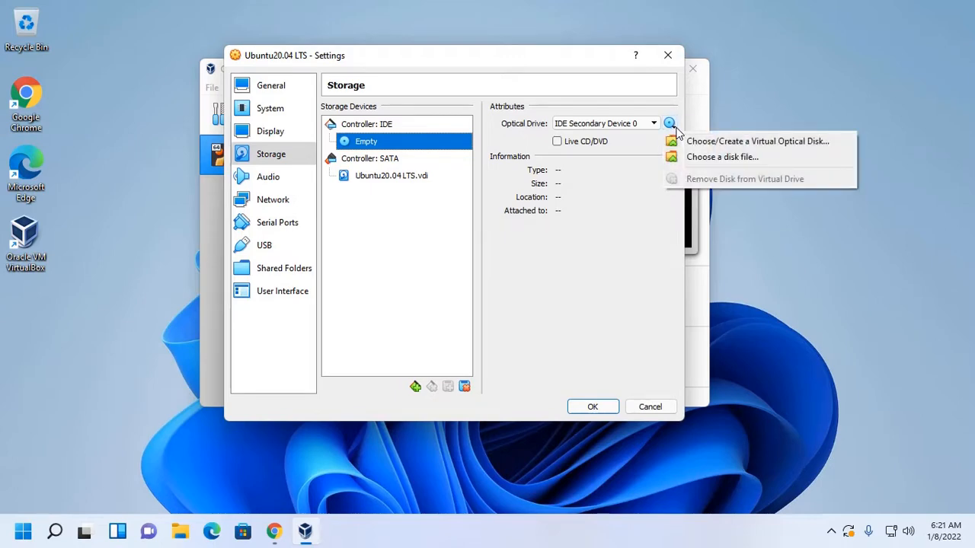
{"action": "left_click", "coordinate": [708, 158]}
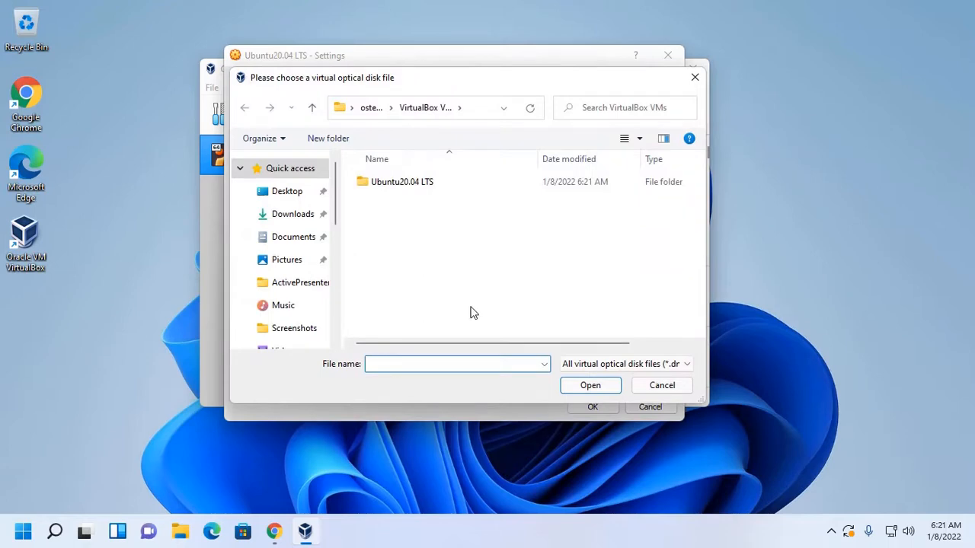
- Browse the SOFTWARES (E:) drive to the Ubuntu Desktop folder inside System Software and Ubuntu
{"action": "scroll", "coordinate": [305, 278], "scroll_direction": "down", "scroll_amount": 2}
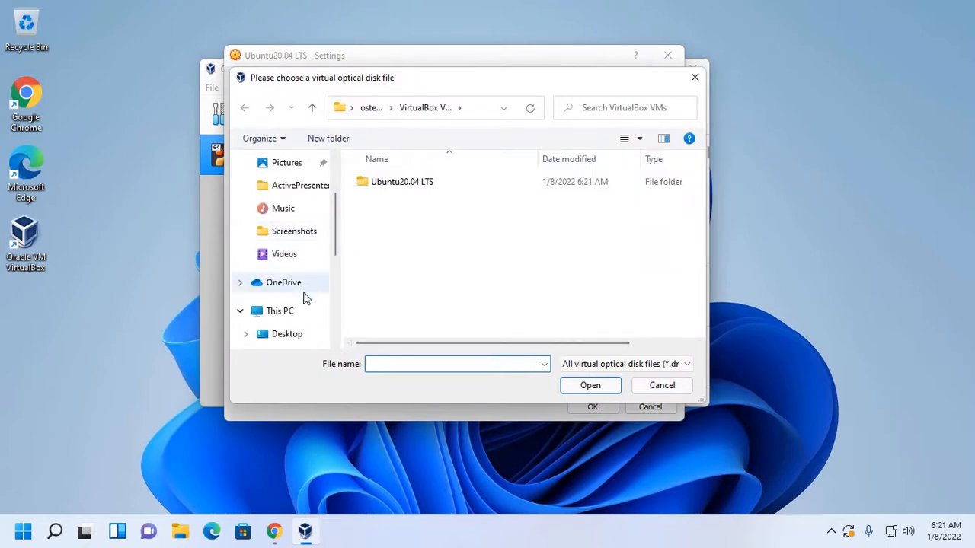
{"action": "scroll", "coordinate": [306, 304], "scroll_direction": "down", "scroll_amount": 1}
{"action": "scroll", "coordinate": [305, 312], "scroll_direction": "down", "scroll_amount": 3}
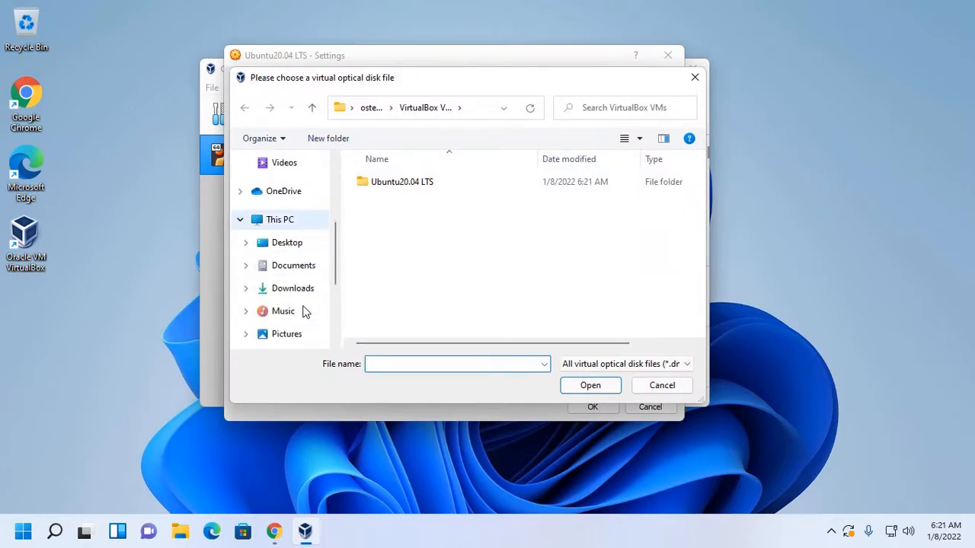
{"action": "scroll", "coordinate": [304, 311], "scroll_direction": "down", "scroll_amount": 3}
{"action": "left_click", "coordinate": [290, 347]}
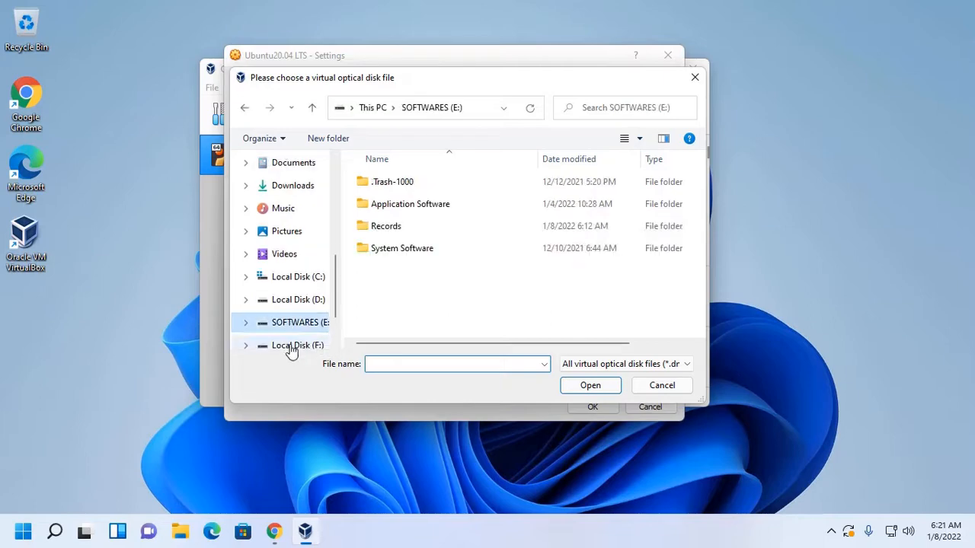
{"action": "double_click", "coordinate": [407, 256]}
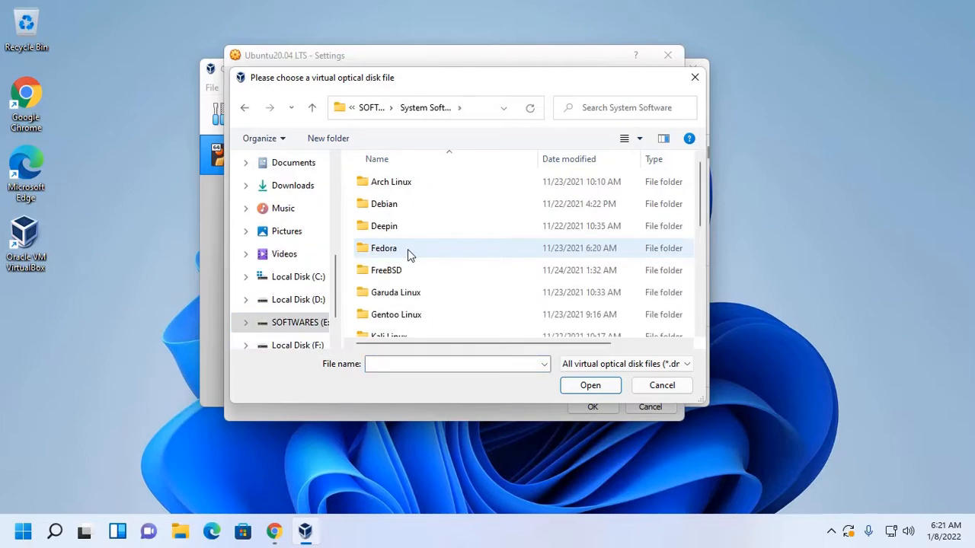
{"action": "scroll", "coordinate": [454, 267], "scroll_direction": "down", "scroll_amount": 3}
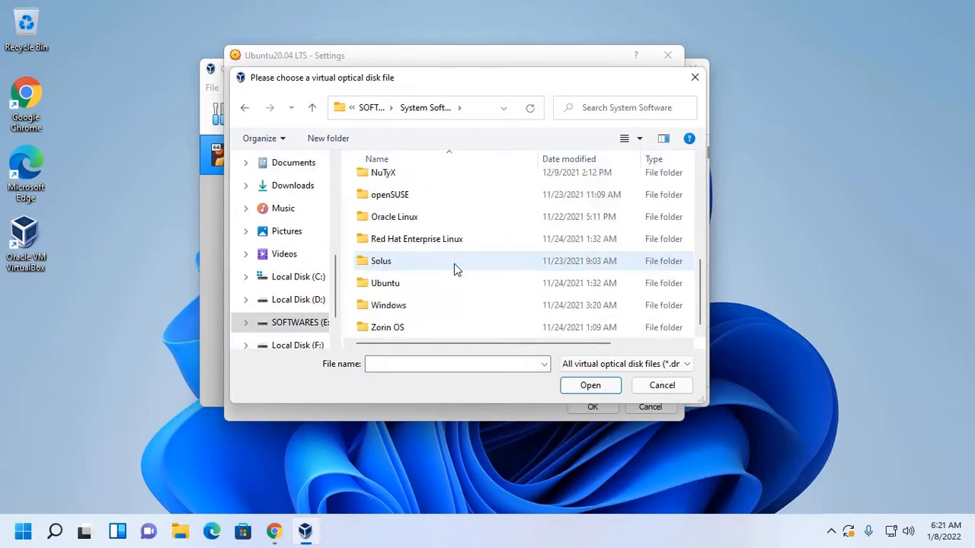
{"action": "double_click", "coordinate": [408, 284]}
{"action": "double_click", "coordinate": [404, 182]}
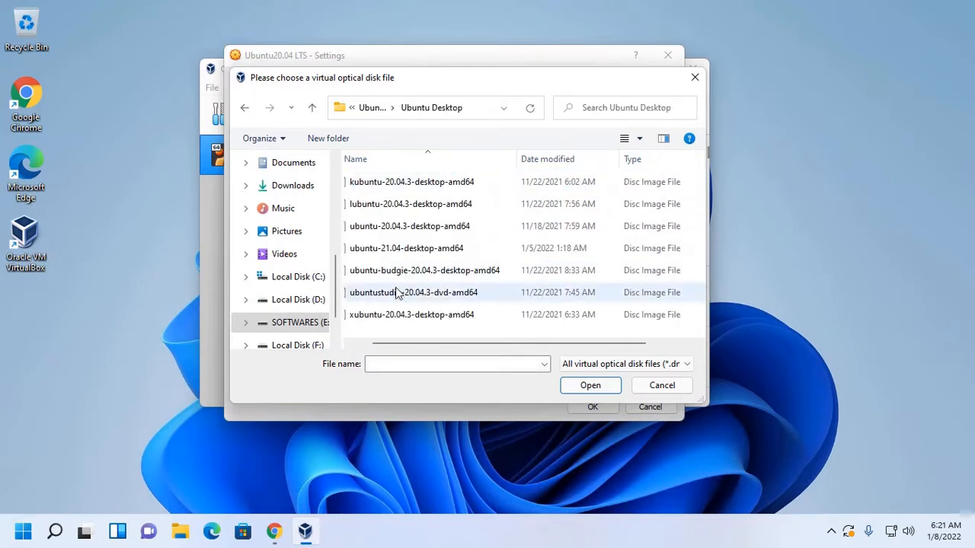
- Attach the ubuntu-20.04.3-desktop-amd64 disc image to the optical drive and save the machine settings
{"action": "left_click", "coordinate": [414, 214]}
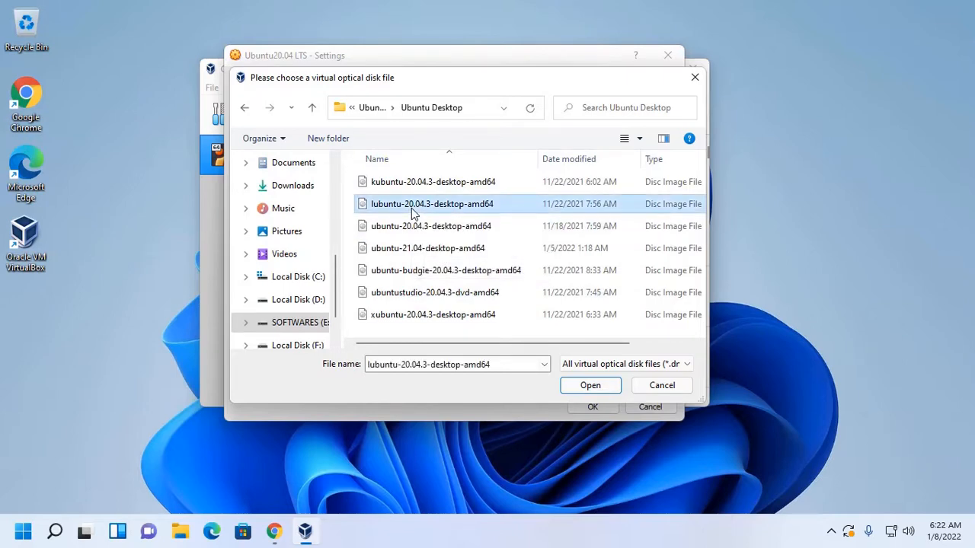
{"action": "left_click", "coordinate": [413, 229]}
{"action": "left_click", "coordinate": [590, 385]}
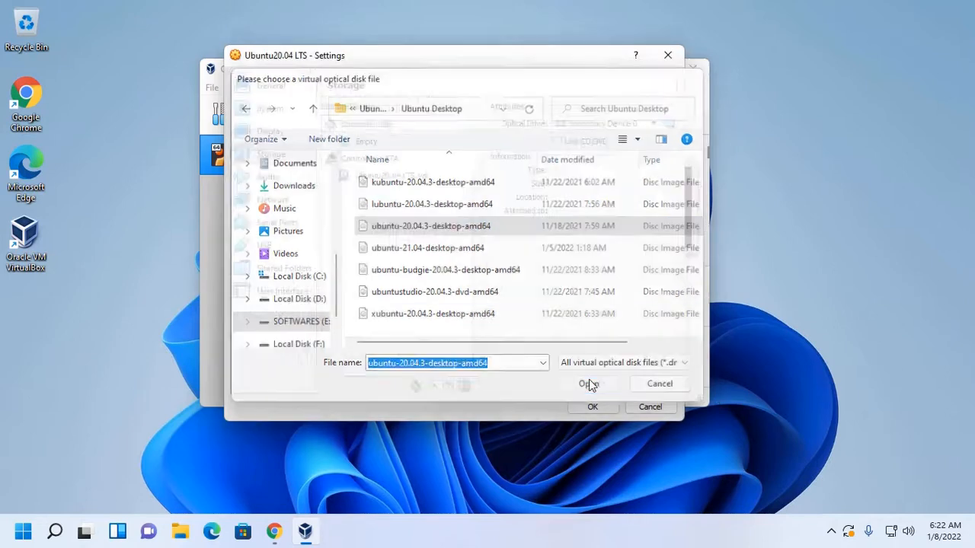
{"action": "left_click", "coordinate": [601, 407]}
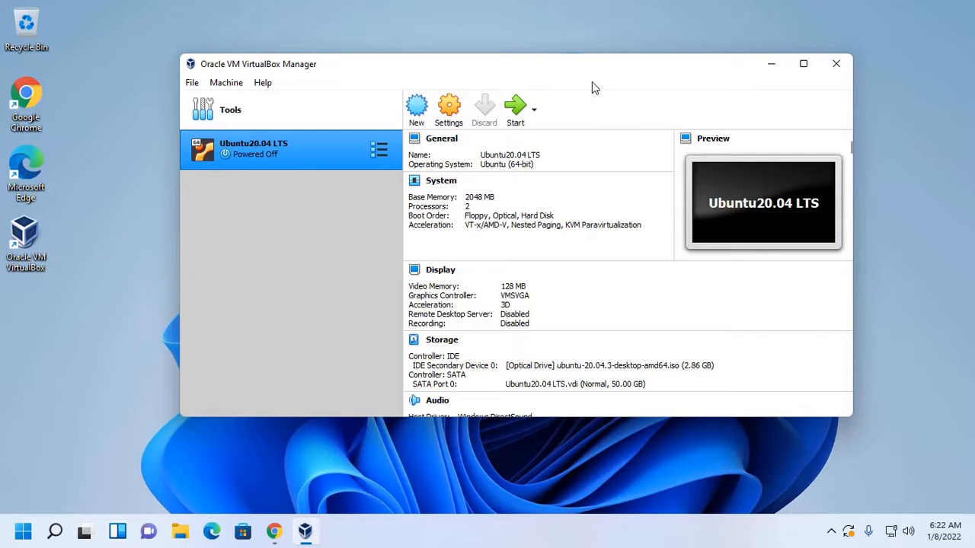
- Start the Ubuntu20.04 LTS virtual machine and dismiss the keyboard capture notice
{"action": "left_click", "coordinate": [516, 110]}
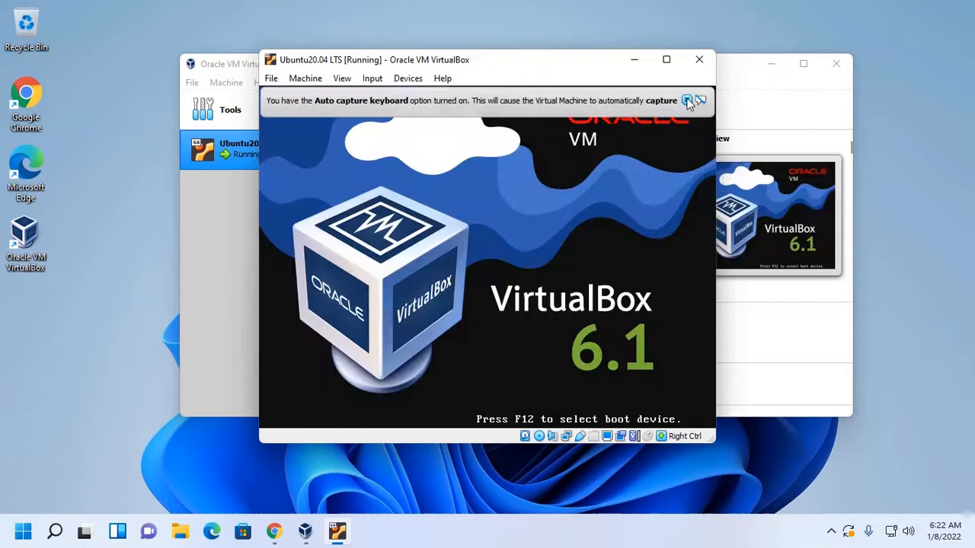
{"action": "left_click", "coordinate": [686, 100]}
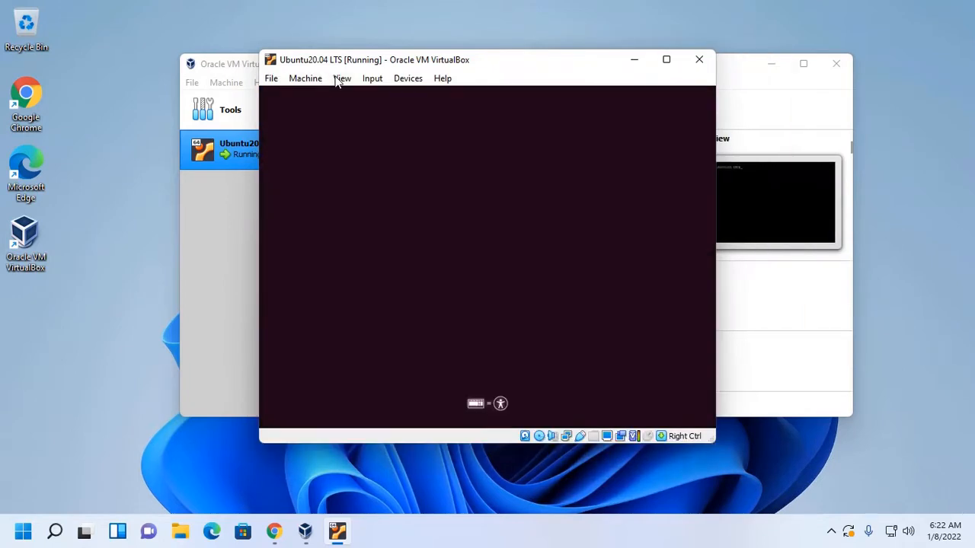
- Switch the running machine's window to scaled mode and maximize it
{"action": "left_click", "coordinate": [341, 80]}
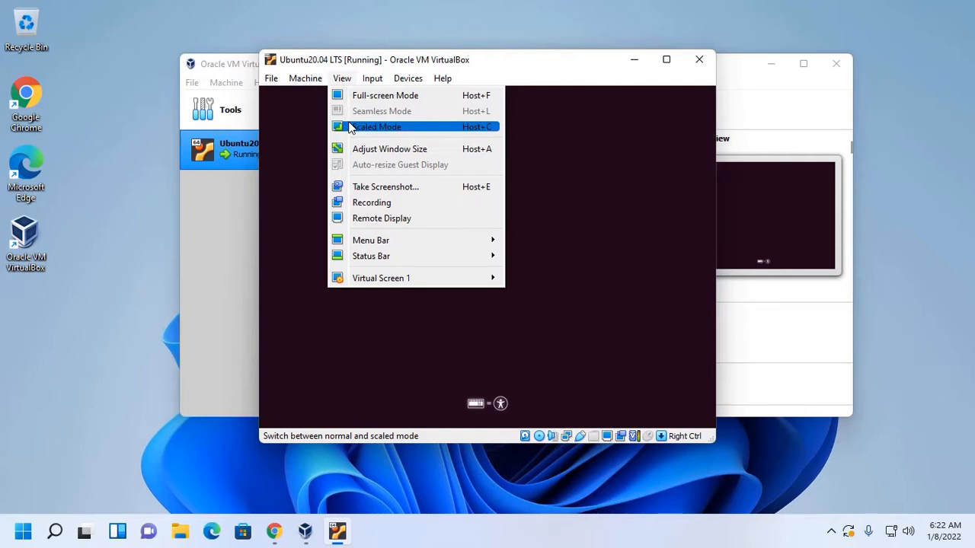
{"action": "left_click", "coordinate": [350, 128]}
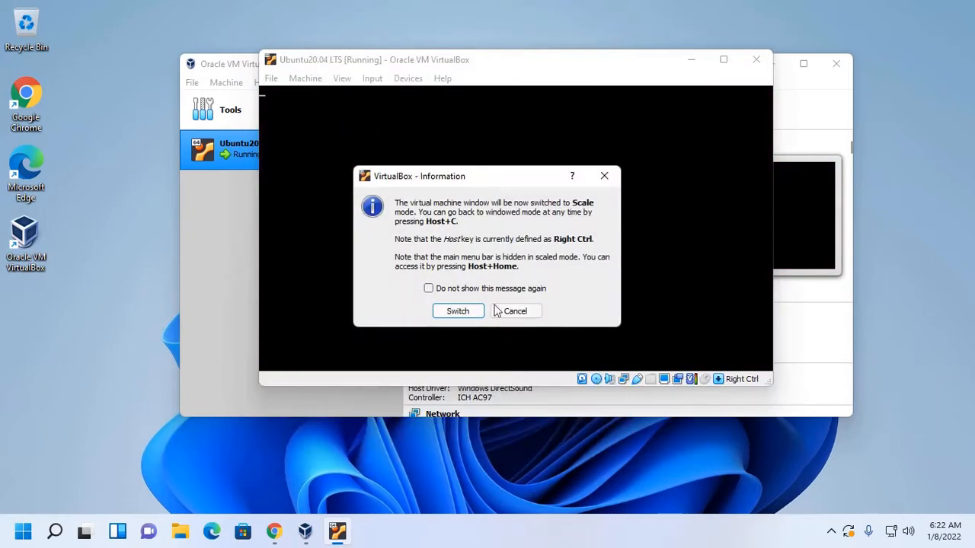
{"action": "left_click", "coordinate": [467, 311]}
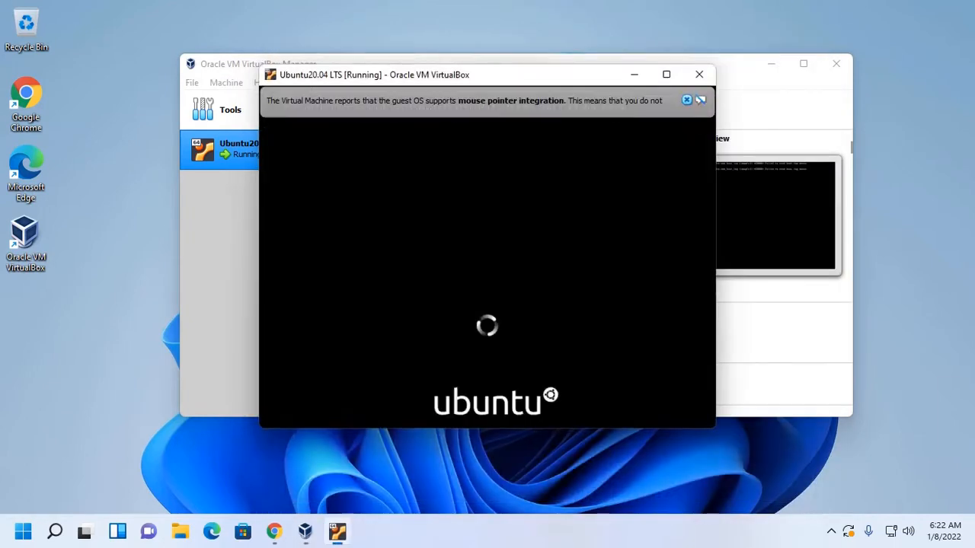
{"action": "left_click", "coordinate": [664, 76]}
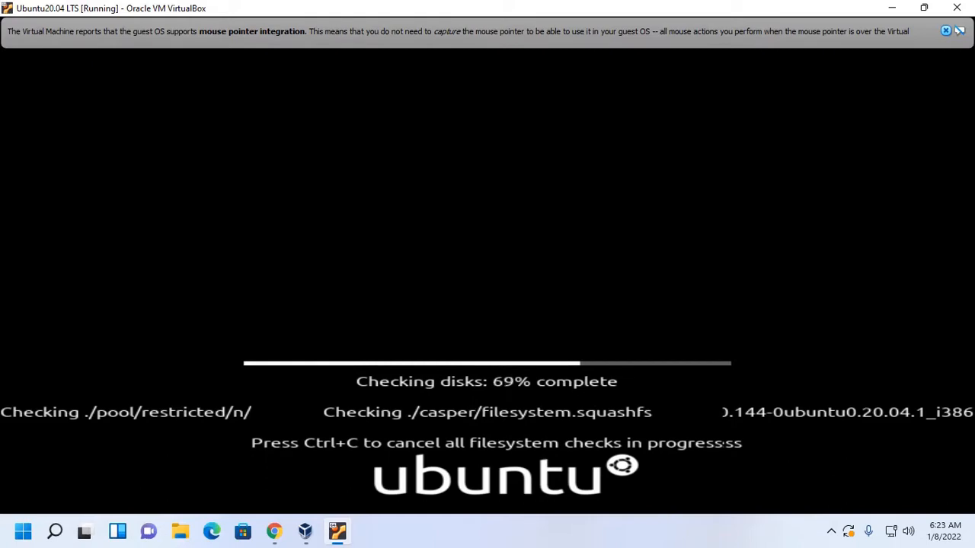
- Cancel the filesystem check and start the live session with Try Ubuntu
{"action": "key", "text": "ctrl+c"}
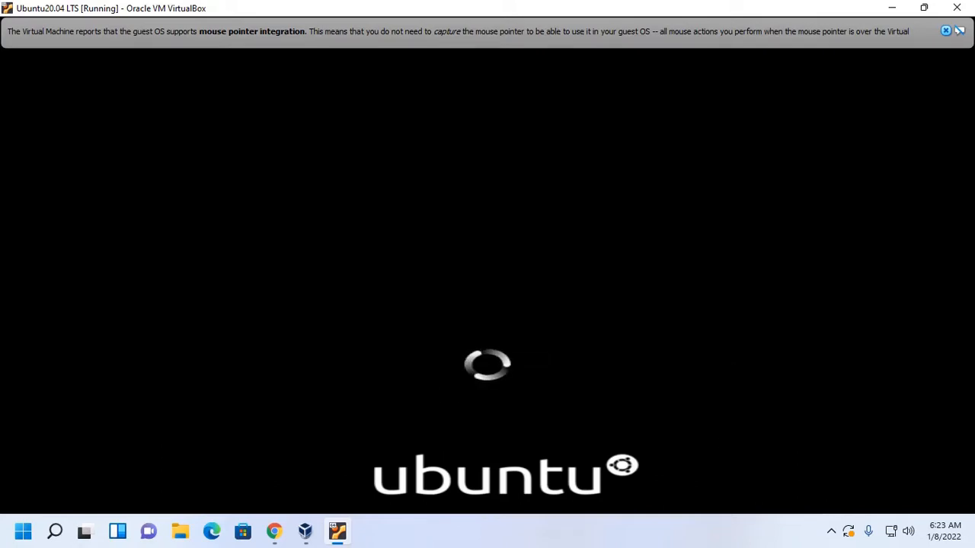
{"action": "left_click", "coordinate": [945, 31]}
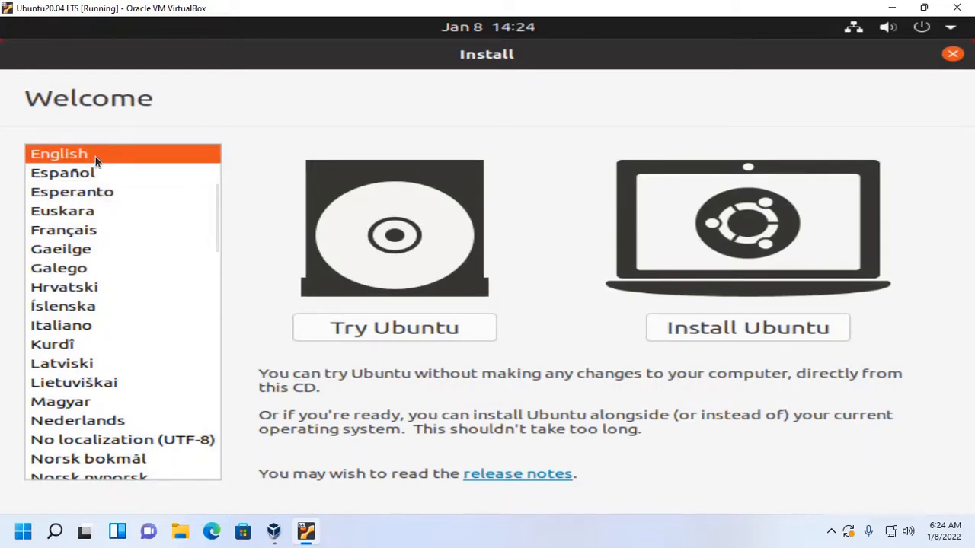
{"action": "left_click", "coordinate": [390, 327]}
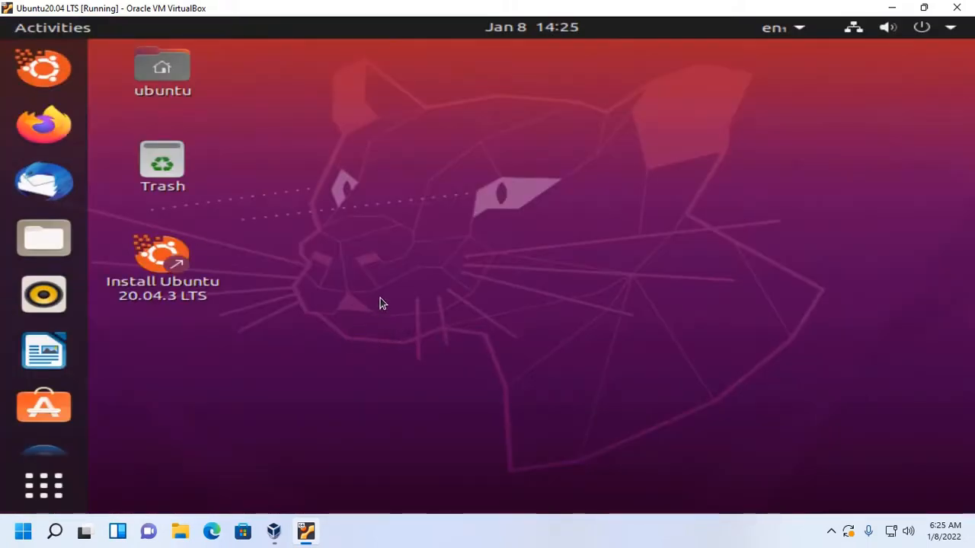
- In Ubuntu's display settings, set the resolution to 1360 × 768 (16:9), keep the change and close the settings
{"action": "left_click", "coordinate": [44, 485]}
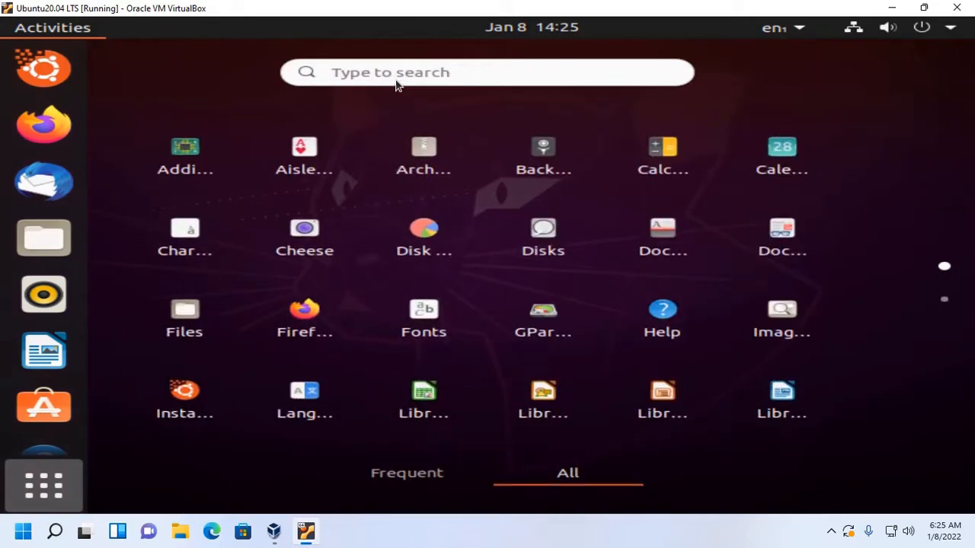
{"action": "type", "text": "di"}
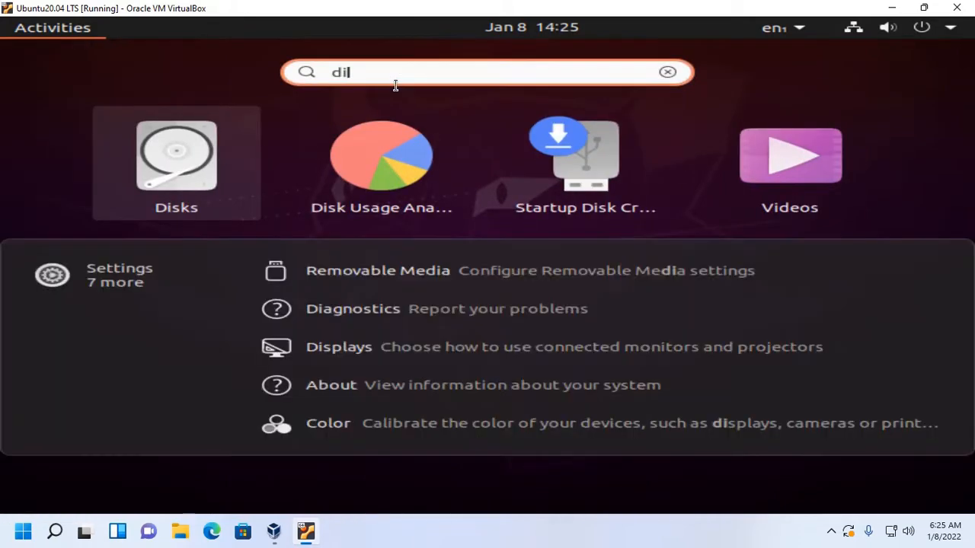
{"action": "left_click", "coordinate": [355, 344]}
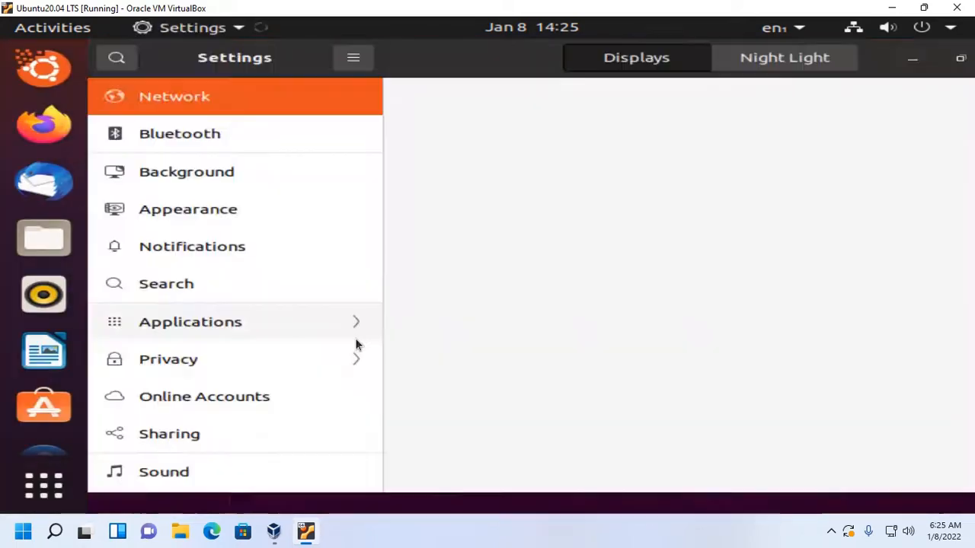
{"action": "left_click", "coordinate": [874, 199]}
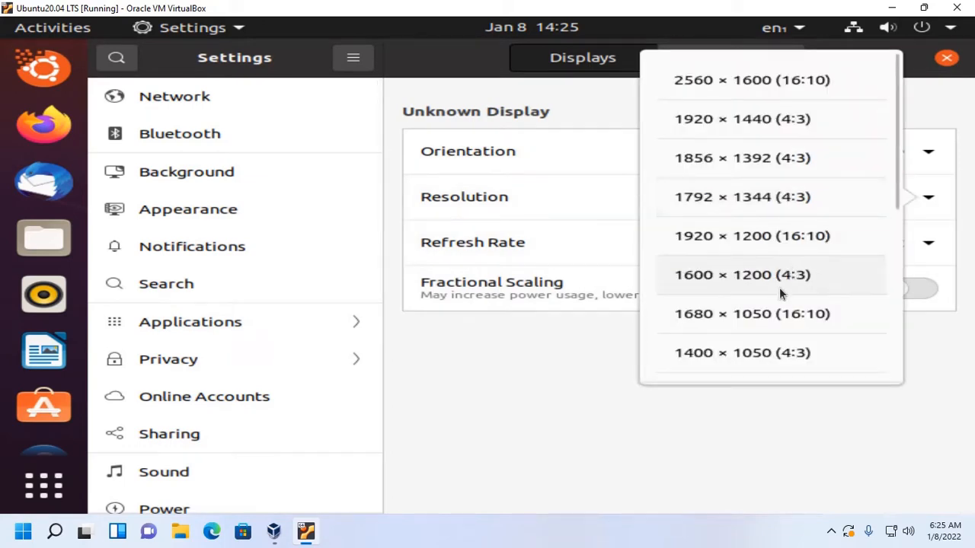
{"action": "scroll", "coordinate": [757, 349], "scroll_direction": "down", "scroll_amount": 2}
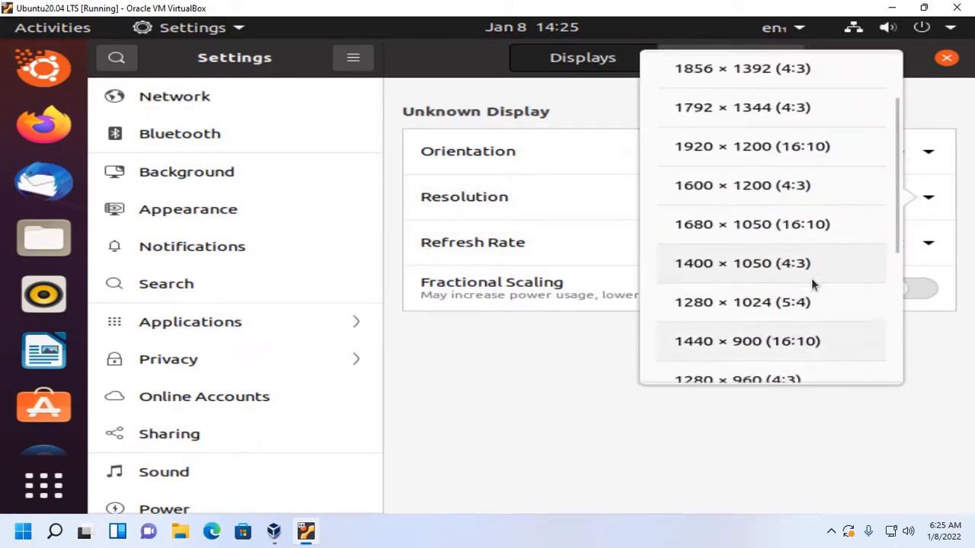
{"action": "left_click_drag", "start_coordinate": [895, 217], "coordinate": [891, 274]}
{"action": "left_click", "coordinate": [736, 316]}
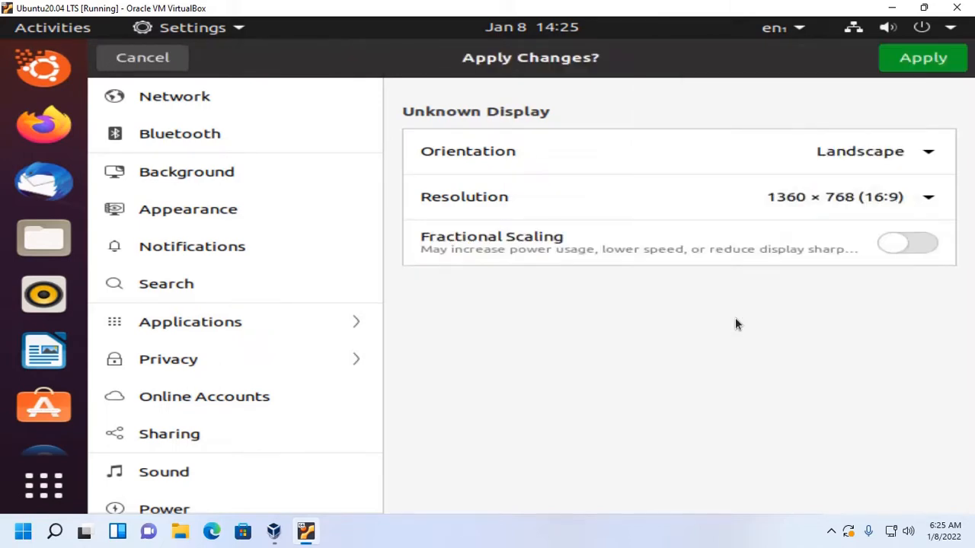
{"action": "left_click", "coordinate": [917, 62]}
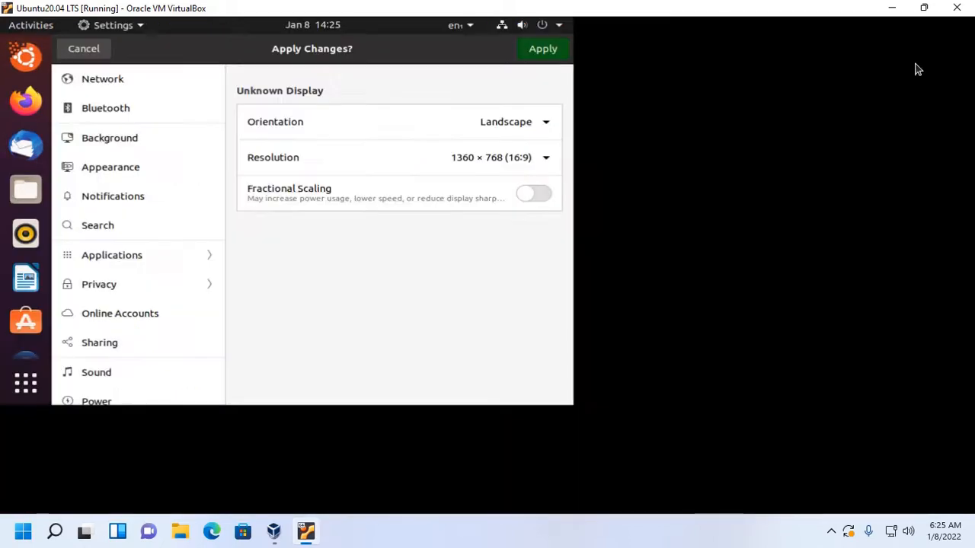
{"action": "left_click", "coordinate": [523, 306]}
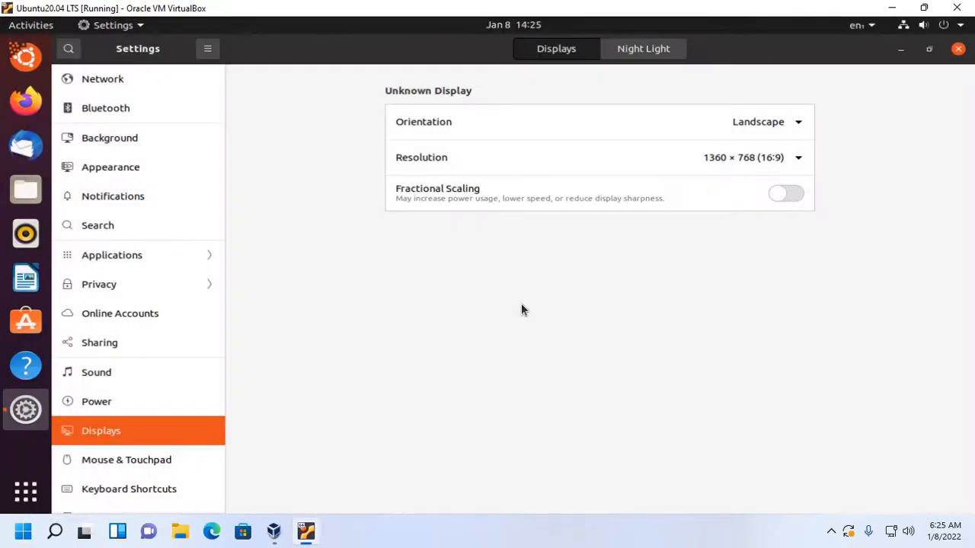
{"action": "left_click", "coordinate": [958, 48]}
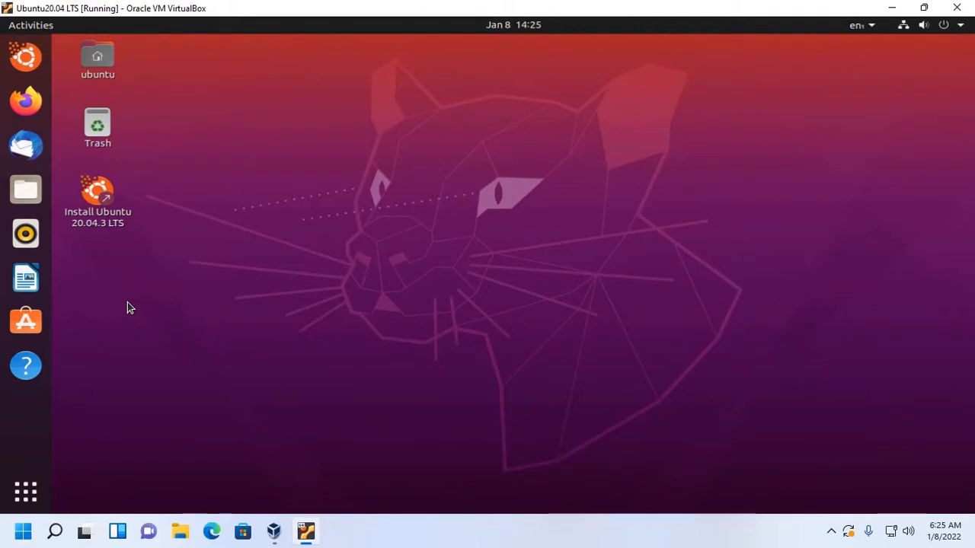
- Launch the Ubuntu 20.04.3 LTS installer and accept English as the language with the English (US) keyboard layout
{"action": "left_click", "coordinate": [111, 196]}
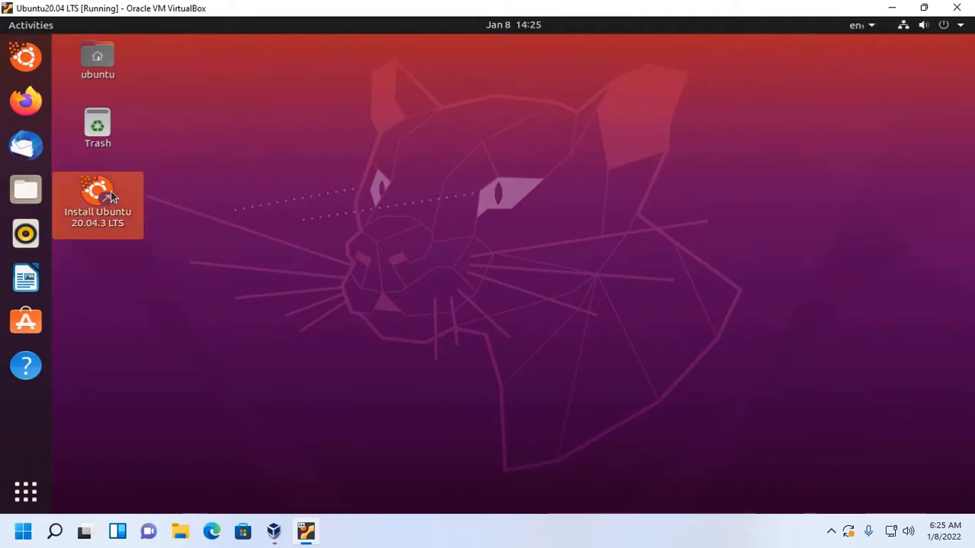
{"action": "double_click", "coordinate": [112, 197]}
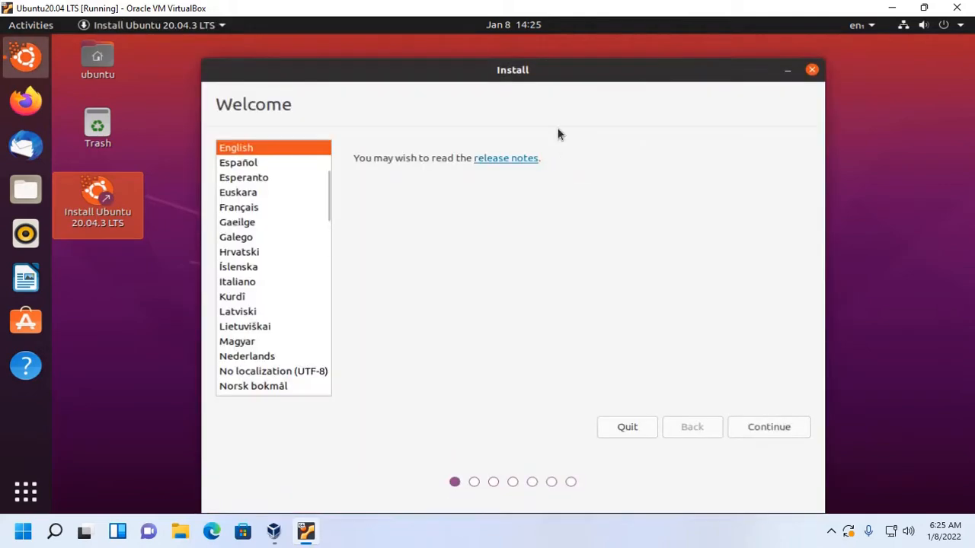
{"action": "left_click_drag", "start_coordinate": [550, 71], "coordinate": [542, 54]}
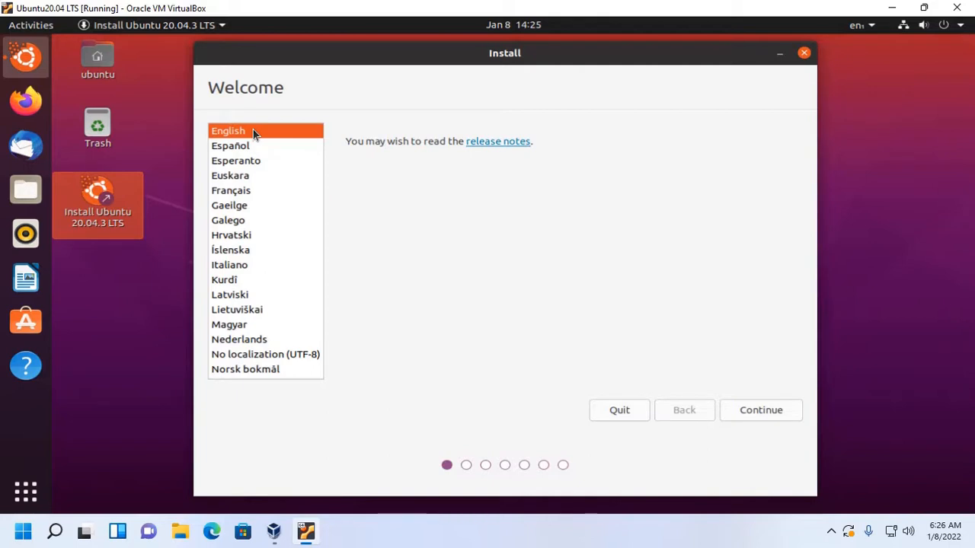
{"action": "left_click", "coordinate": [764, 412]}
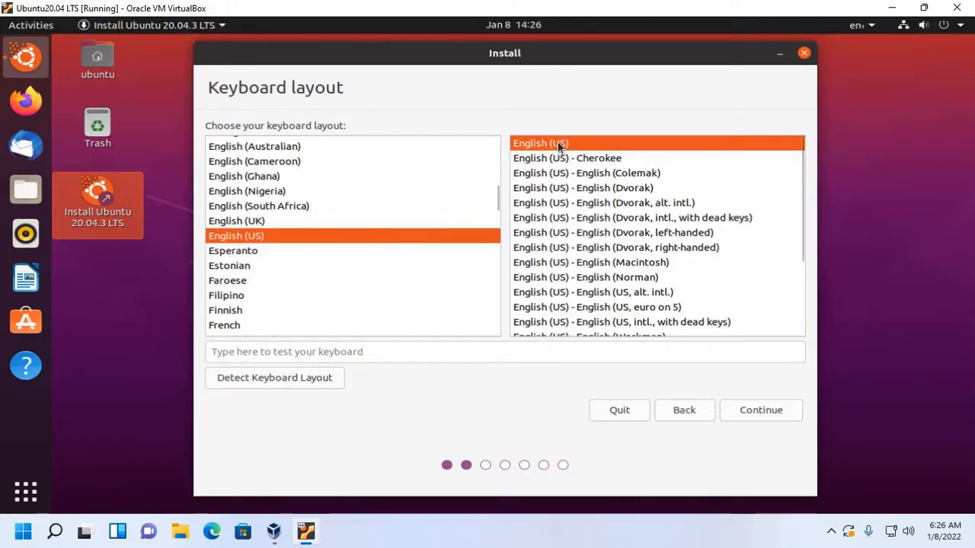
{"action": "left_click", "coordinate": [763, 411]}
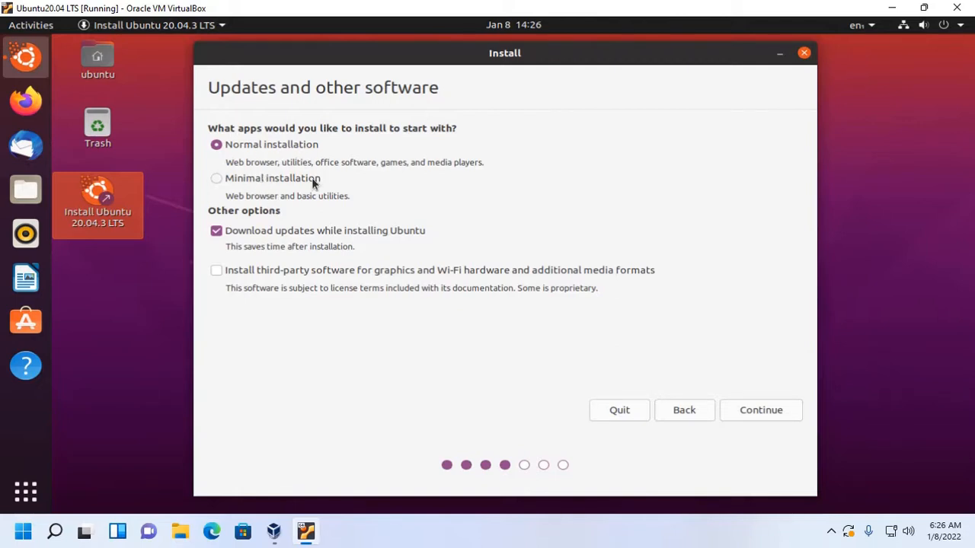
- Include third-party software in the installation, accept Erase disk and install Ubuntu, and confirm writing the changes to the disk
{"action": "left_click", "coordinate": [216, 273]}
{"action": "left_click", "coordinate": [756, 410]}
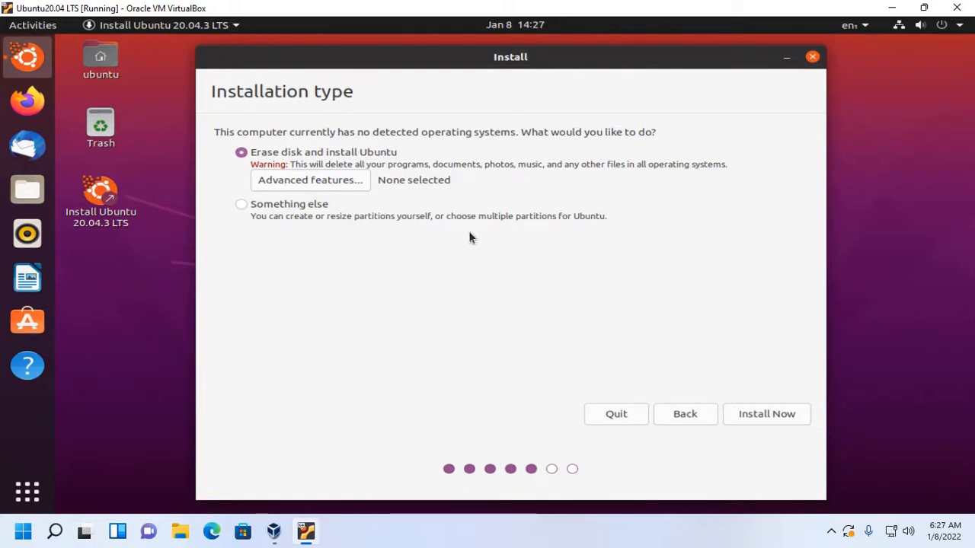
{"action": "left_click", "coordinate": [746, 419]}
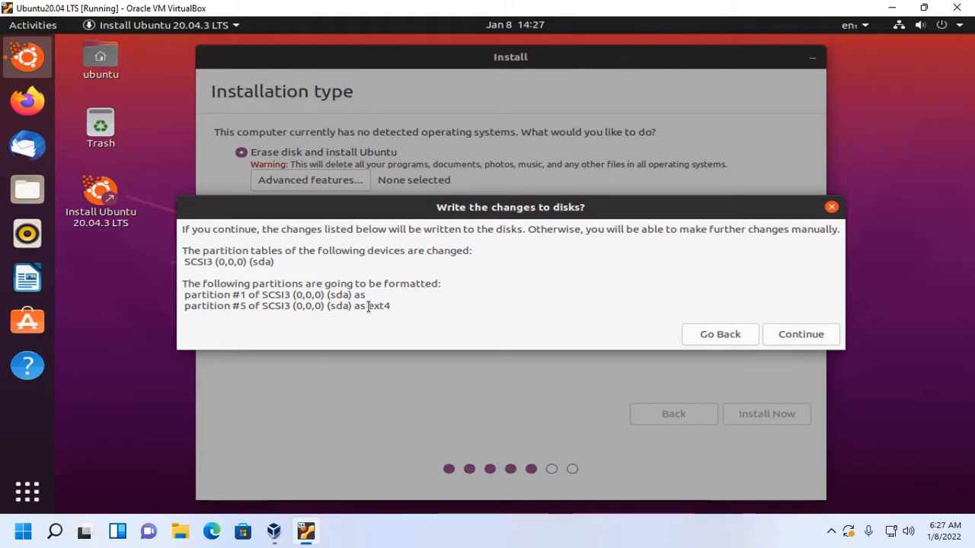
{"action": "left_click_drag", "start_coordinate": [368, 305], "coordinate": [394, 306]}
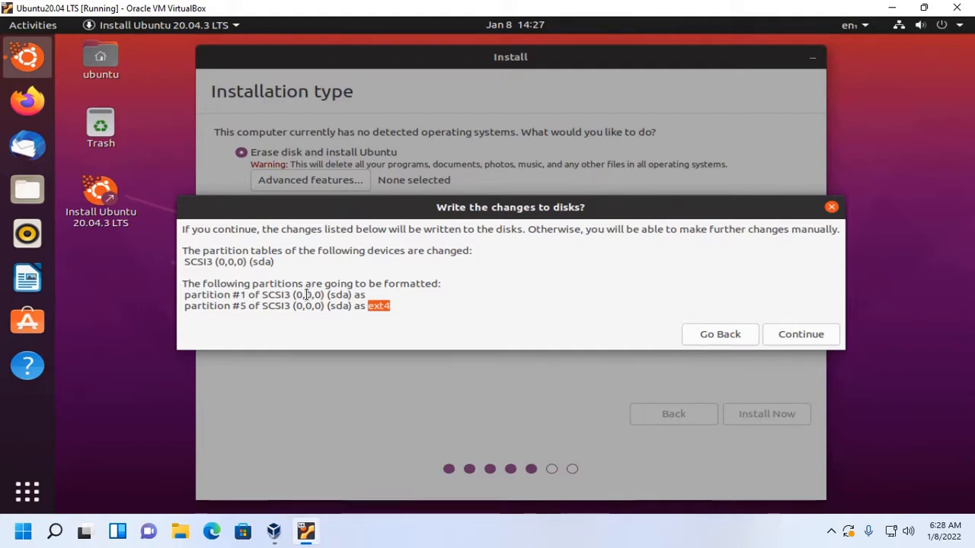
{"action": "left_click", "coordinate": [541, 258]}
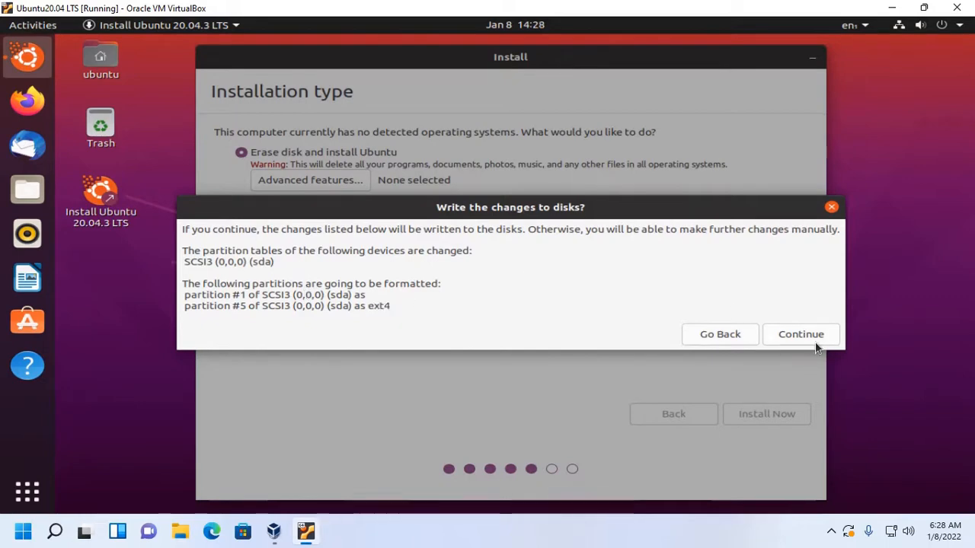
{"action": "left_click", "coordinate": [777, 335]}
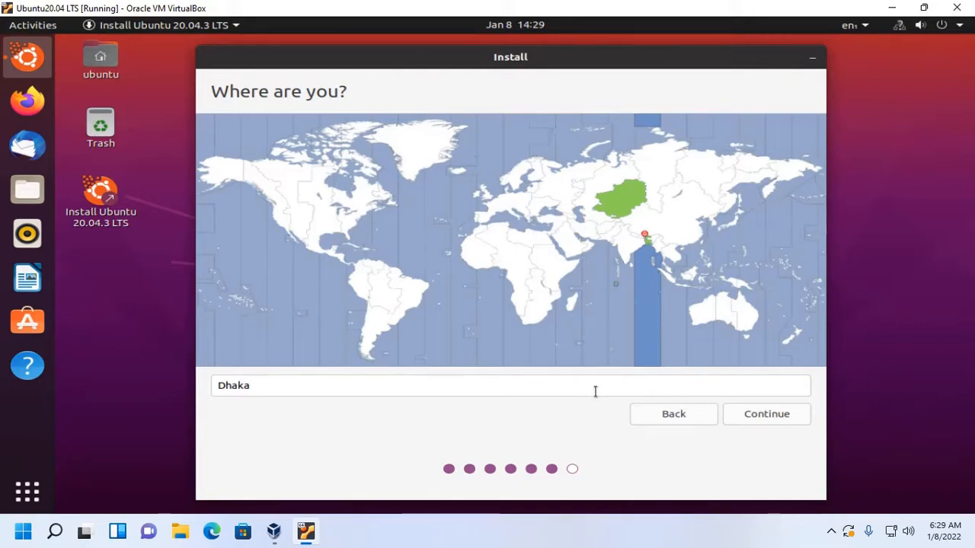
- Set the location to the Chicago time zone on the world map and enter the user's name in the account details
{"action": "left_click", "coordinate": [312, 217]}
{"action": "left_click", "coordinate": [774, 415]}
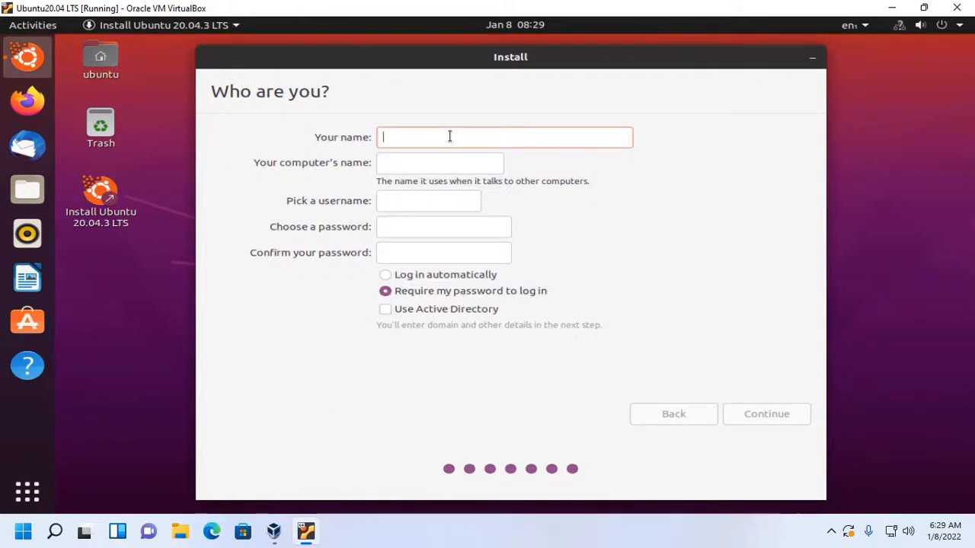
{"action": "type", "text": "Jhon"}
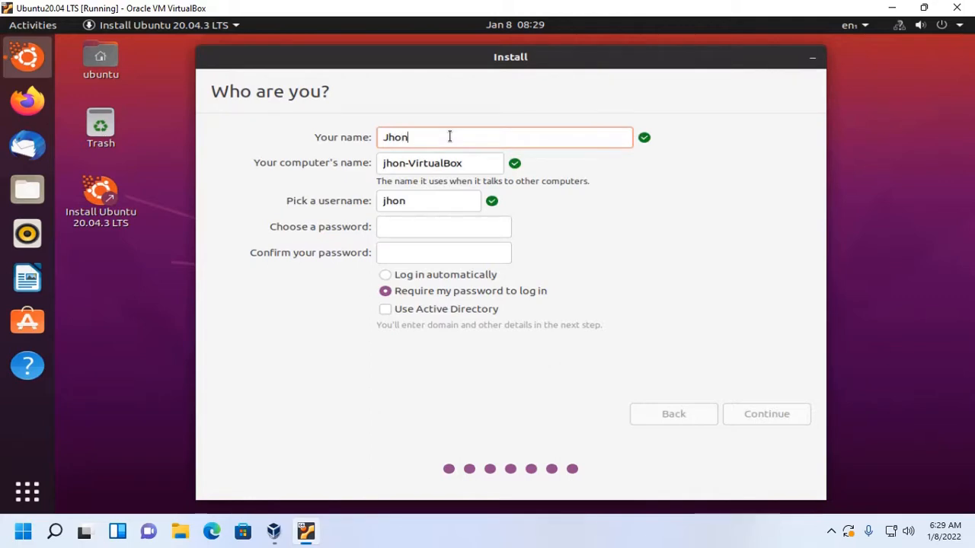
{"action": "left_click", "coordinate": [460, 163]}
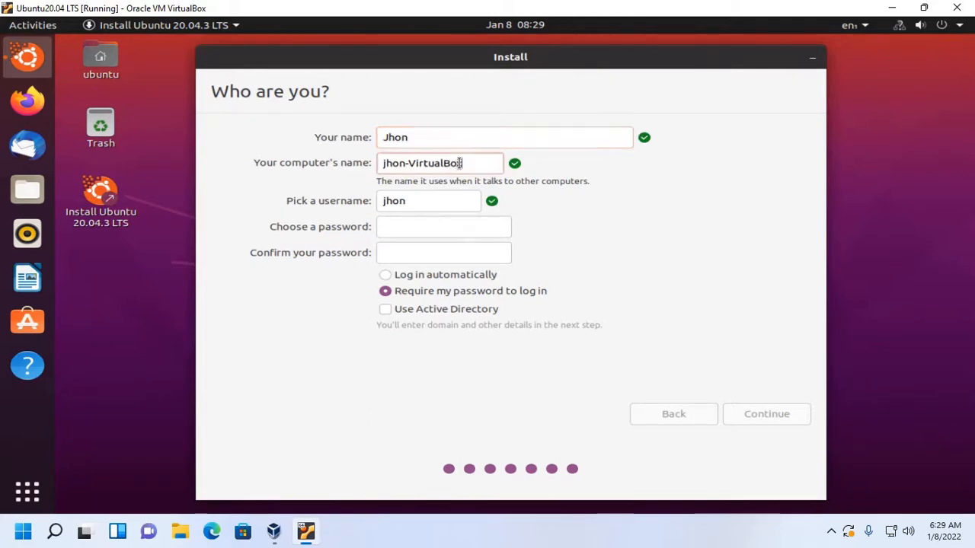
{"action": "left_click_drag", "start_coordinate": [460, 163], "coordinate": [389, 152]}
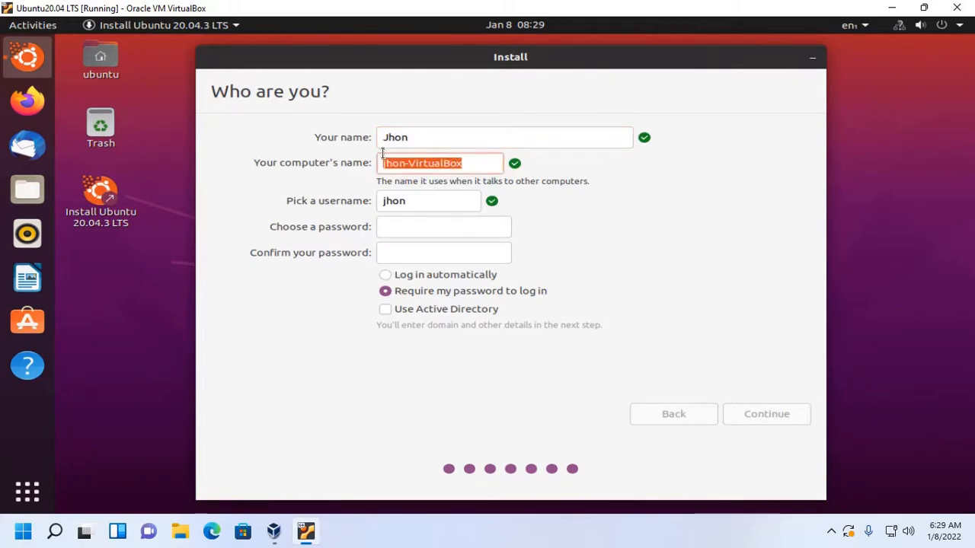
{"action": "left_click", "coordinate": [423, 200]}
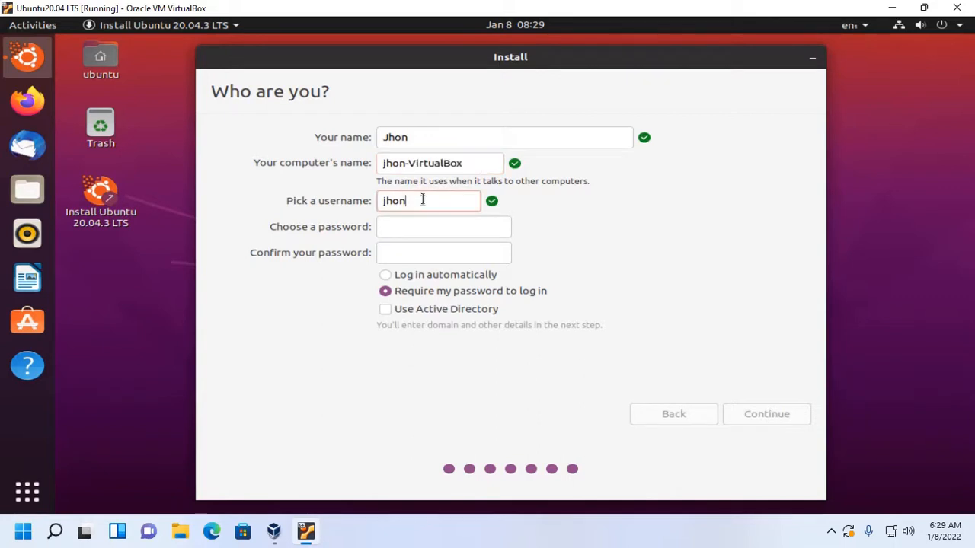
{"action": "left_click_drag", "start_coordinate": [423, 200], "coordinate": [363, 199]}
- Enter and confirm the account password and continue with the installation
{"action": "left_click", "coordinate": [387, 227]}
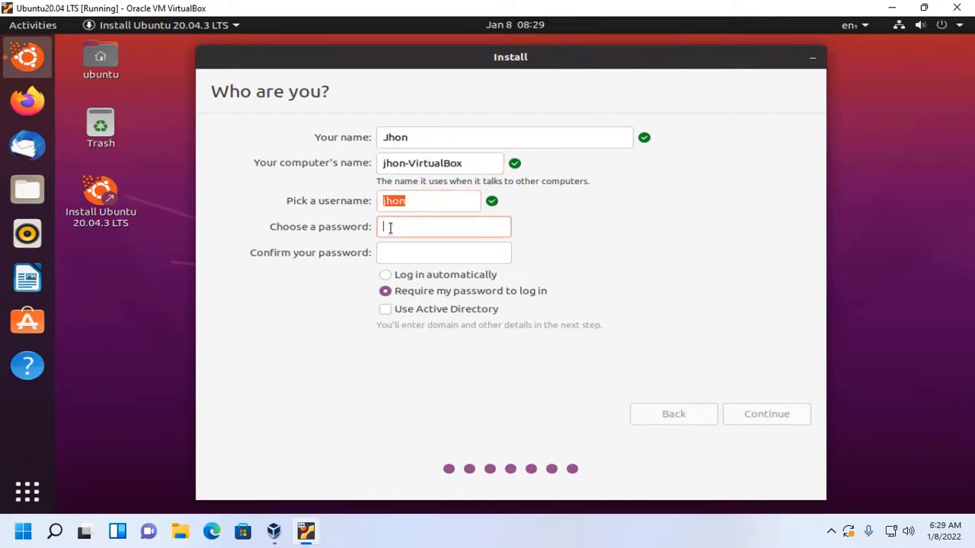
{"action": "type", "text": "123456"}
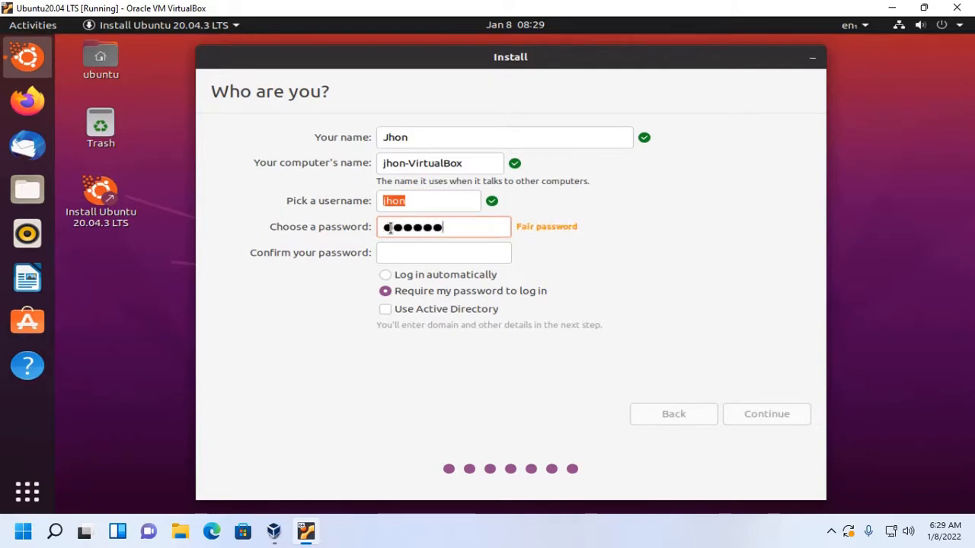
{"action": "left_click", "coordinate": [403, 255]}
{"action": "type", "text": "1234"}
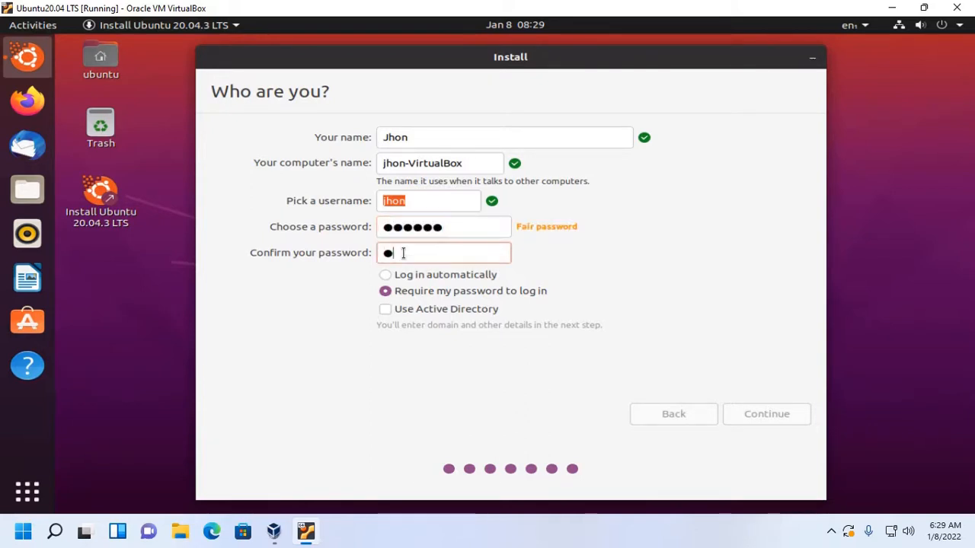
{"action": "type", "text": "56"}
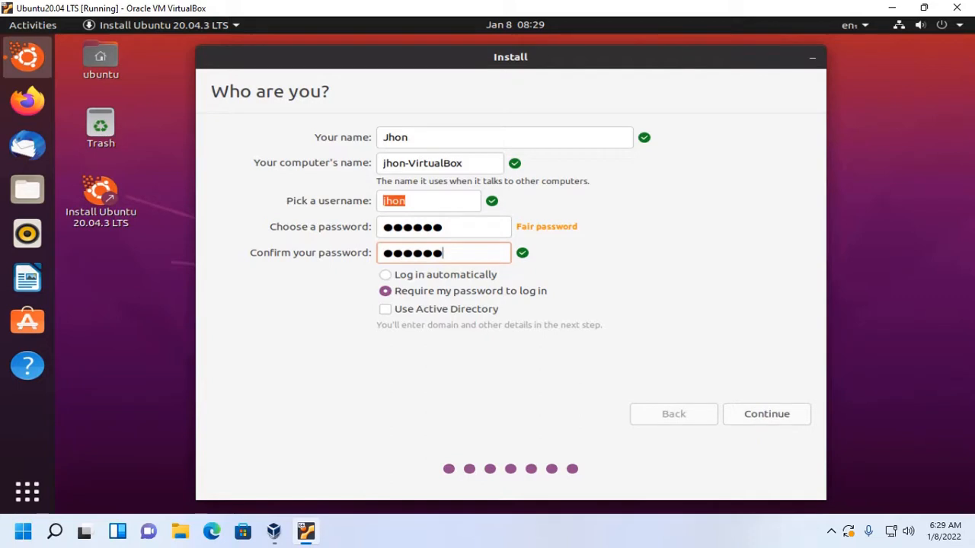
{"action": "left_click", "coordinate": [766, 413]}
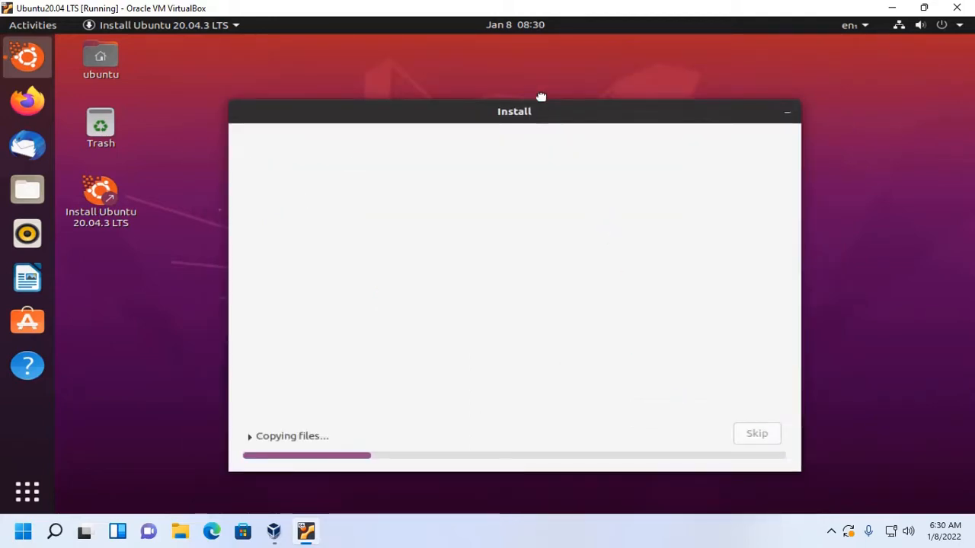
{"action": "mouse_move", "coordinate": [542, 113]}
{"action": "left_mouse_down"}
{"action": "mouse_move", "coordinate": [538, 84]}
{"action": "mouse_move", "coordinate": [534, 97]}
{"action": "left_mouse_up"}
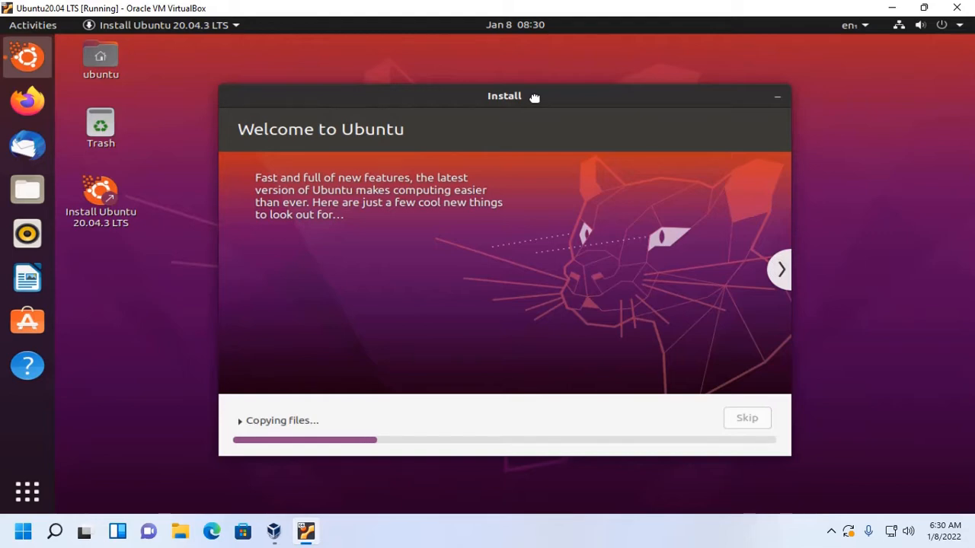
{"action": "left_click_drag", "start_coordinate": [535, 97], "coordinate": [533, 82]}
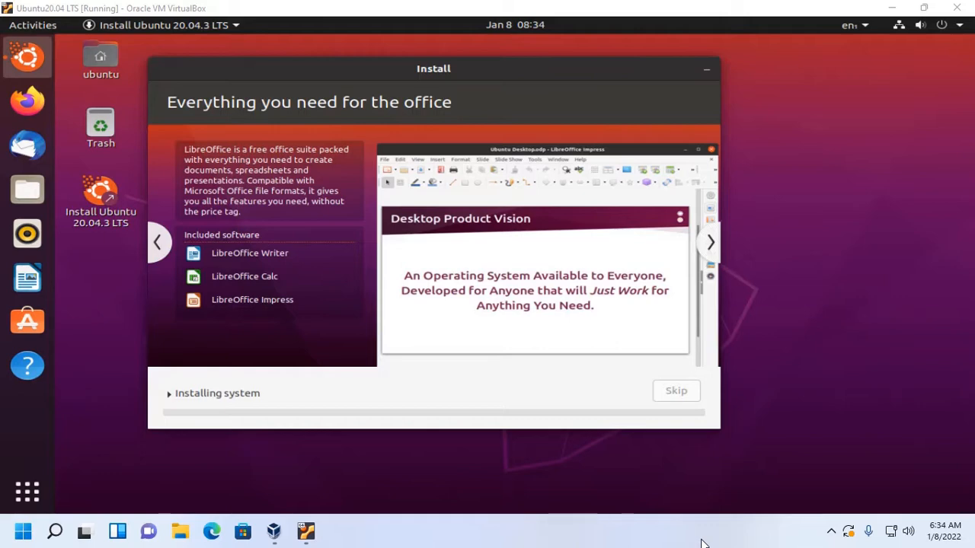
{"action": "left_click", "coordinate": [160, 242]}
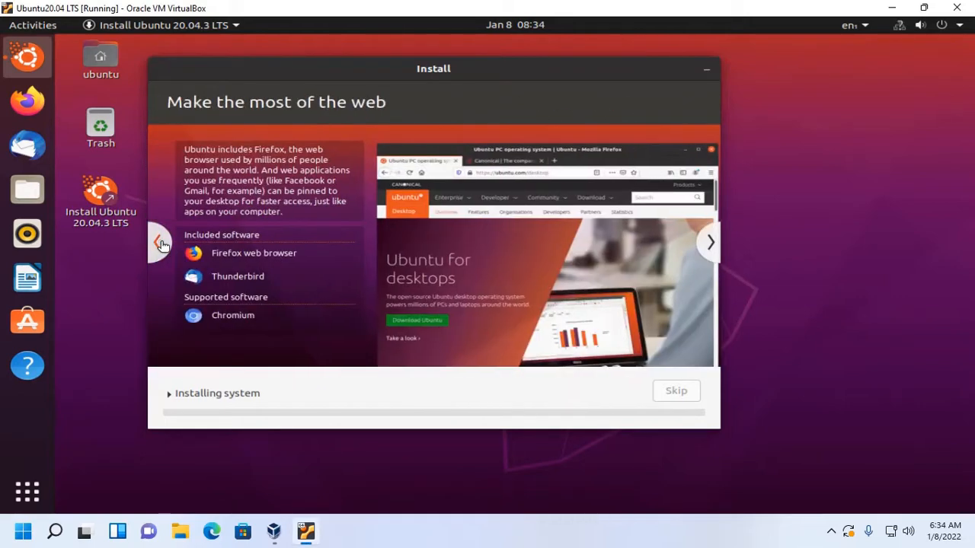
{"action": "left_click", "coordinate": [743, 541]}
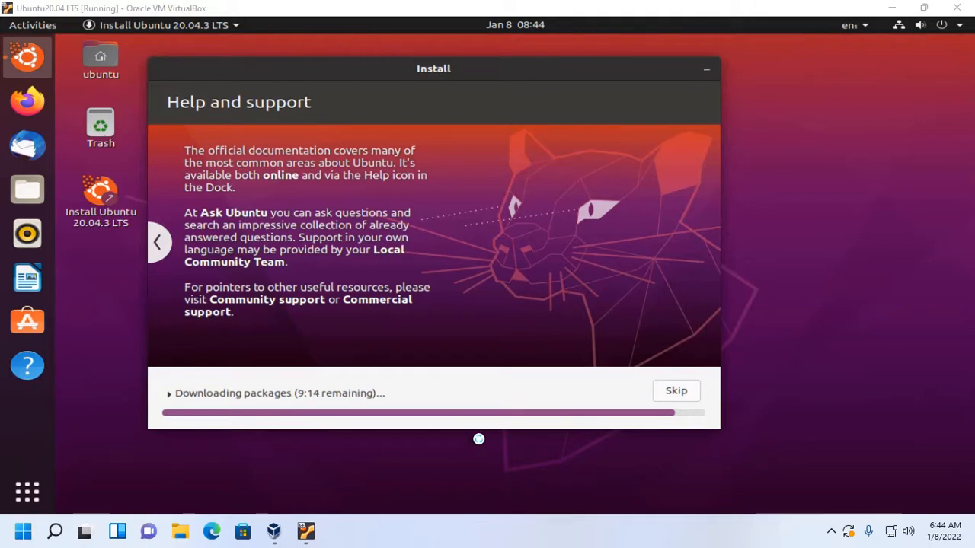
- Skip the remaining package downloads and restart the virtual machine into the installed Ubuntu system
{"action": "left_click", "coordinate": [677, 390]}
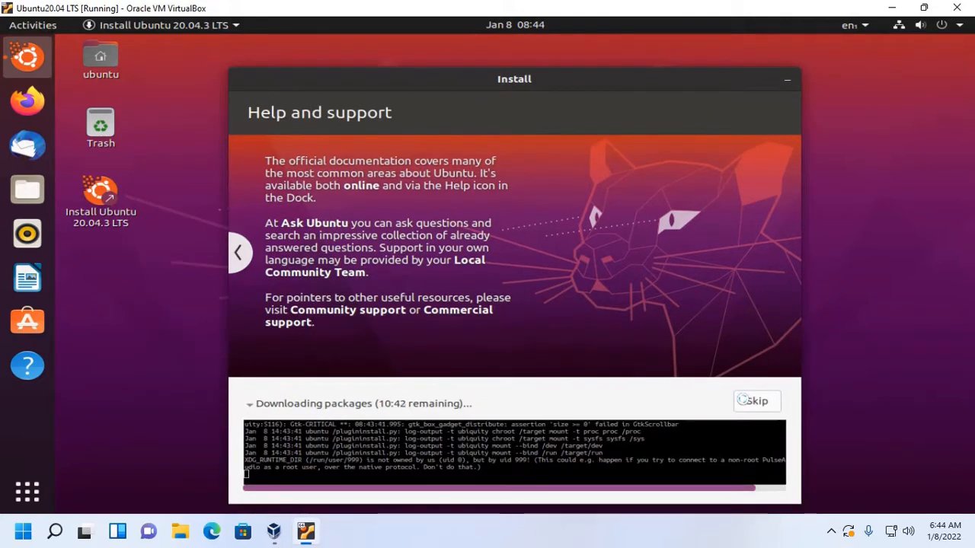
{"action": "left_click", "coordinate": [751, 401]}
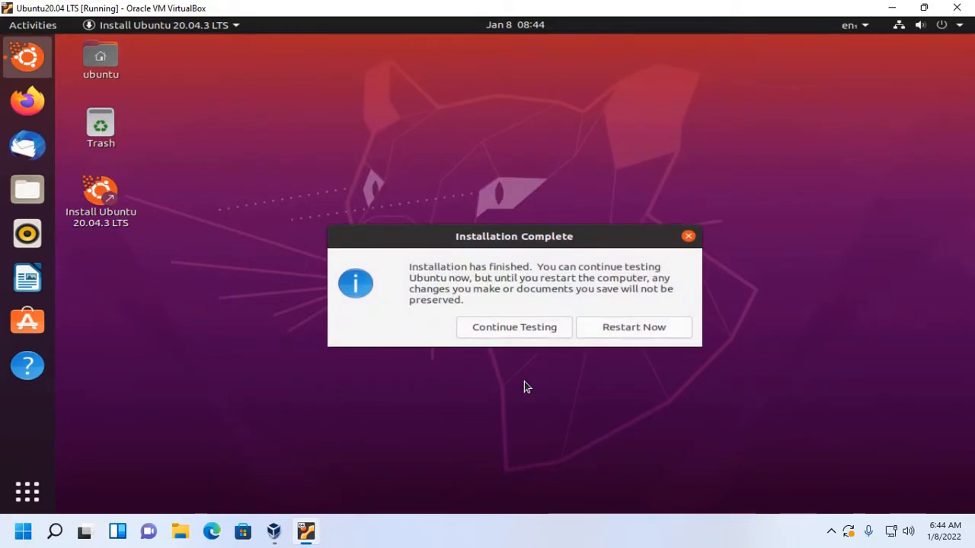
{"action": "left_click", "coordinate": [619, 328]}
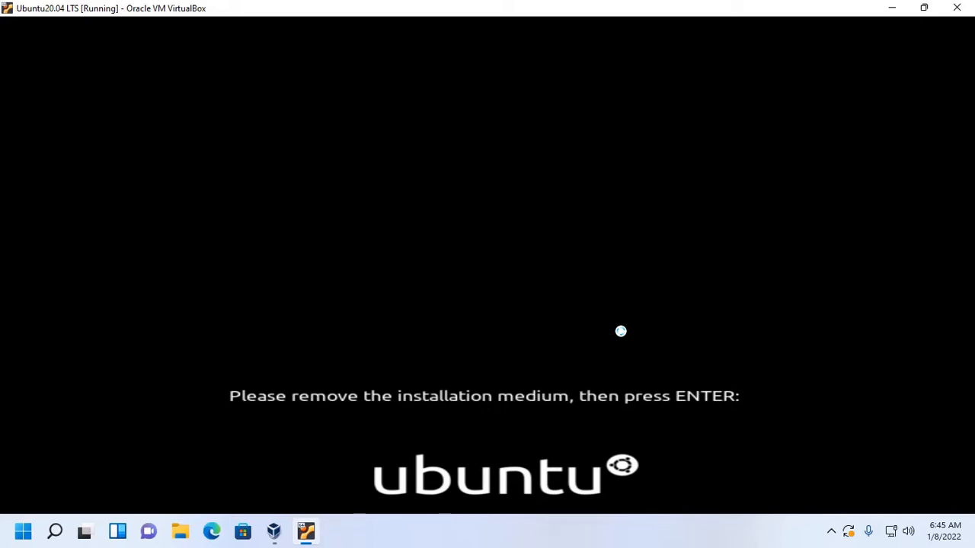
{"action": "key", "text": "Return"}
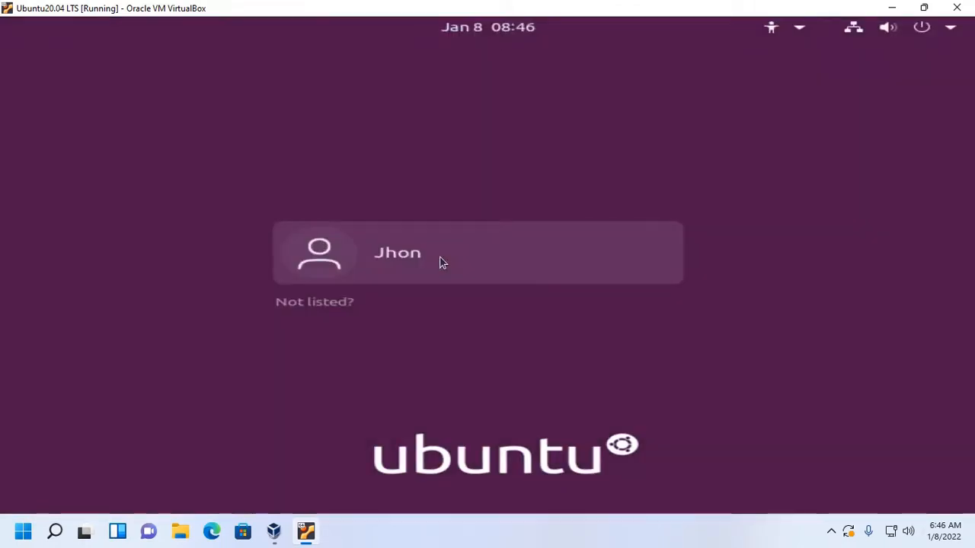
- Log in to the newly created user account with the account password
{"action": "left_click", "coordinate": [439, 263]}
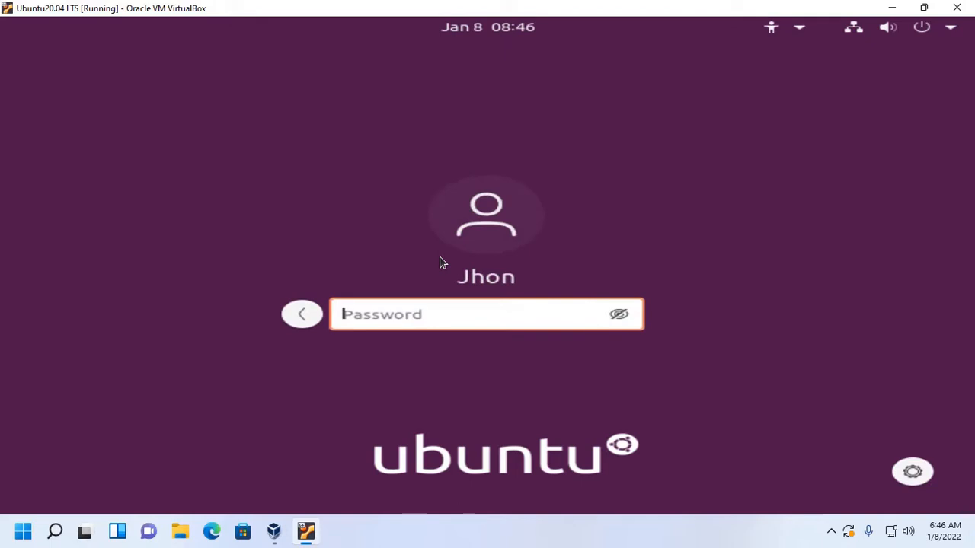
{"action": "type", "text": "*******"}
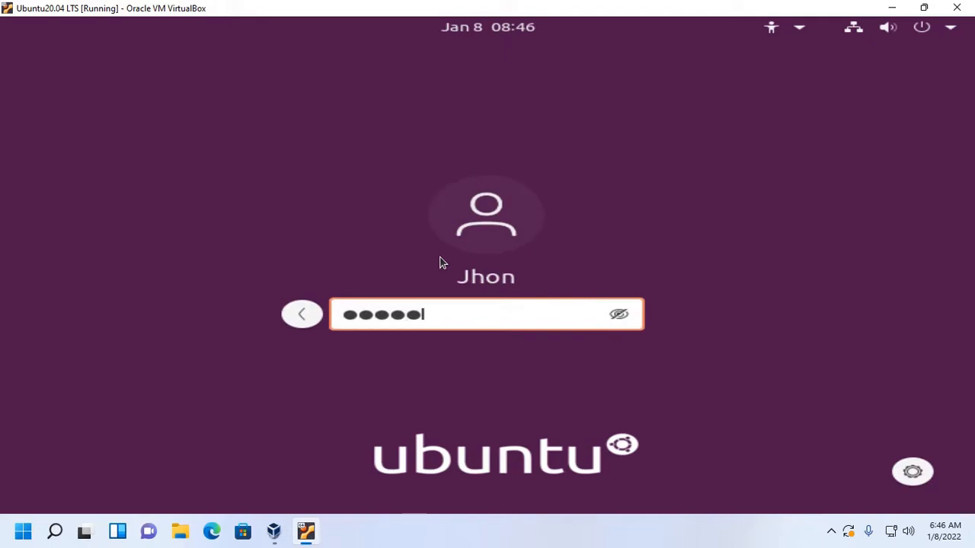
{"action": "key", "text": "Return"}
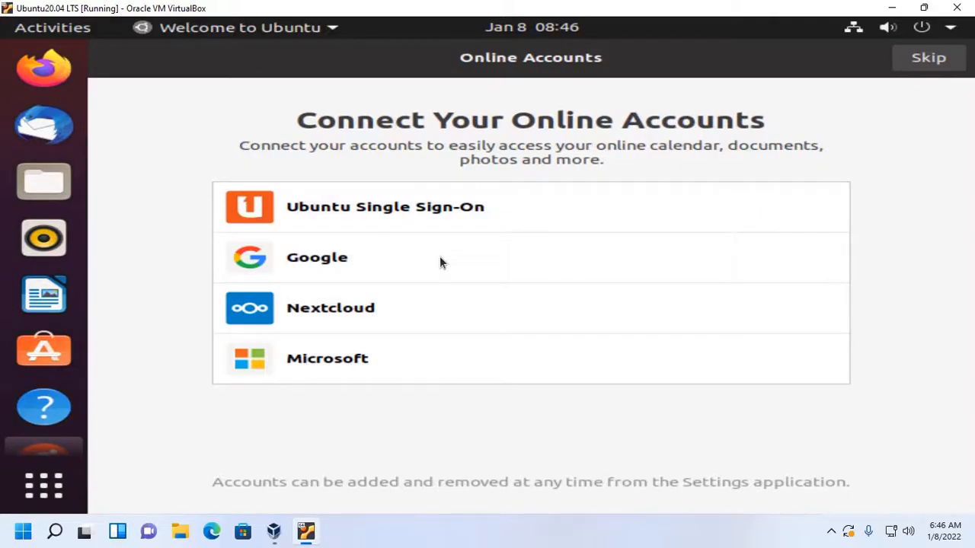
- Complete the Ubuntu welcome setup without online accounts, Livepatch or location services, choosing not to send system info
{"action": "left_click", "coordinate": [928, 59]}
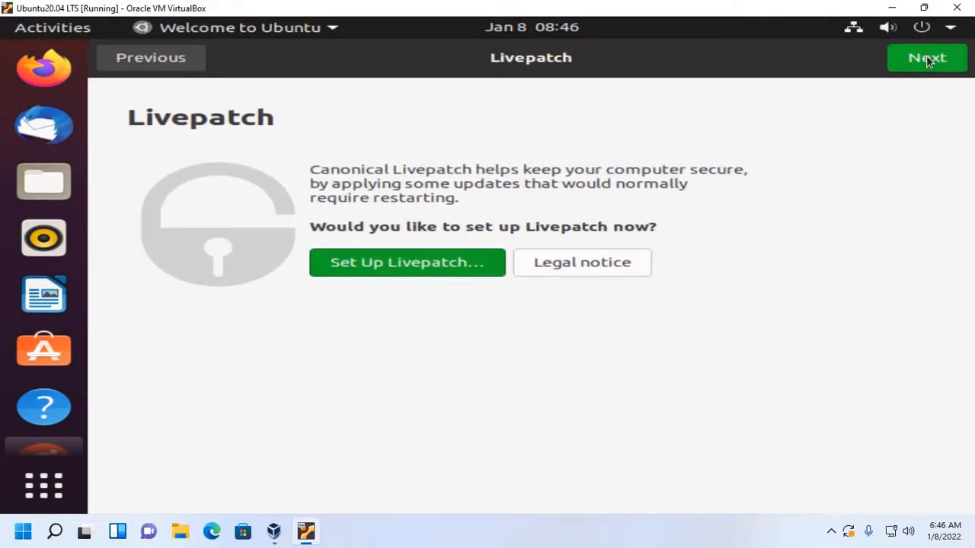
{"action": "left_click", "coordinate": [928, 59]}
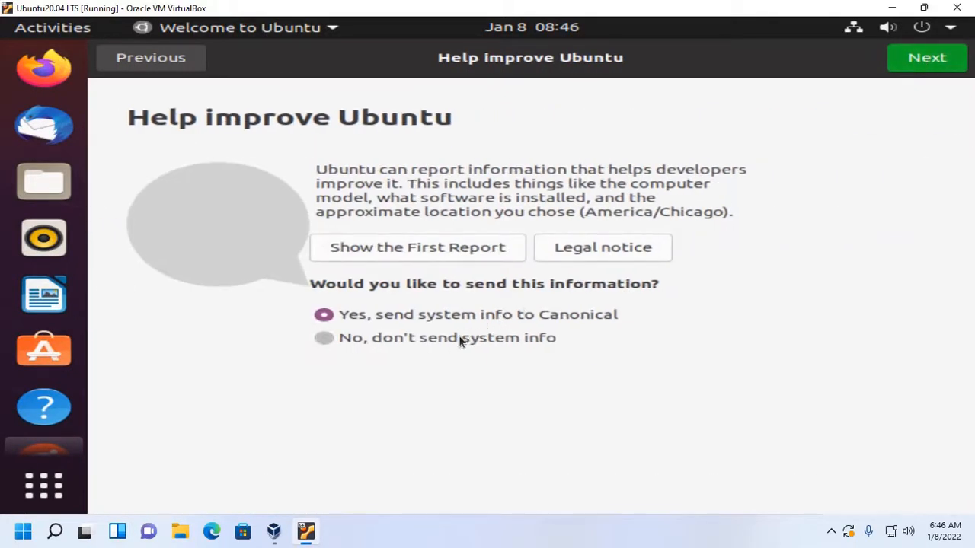
{"action": "left_click", "coordinate": [458, 337]}
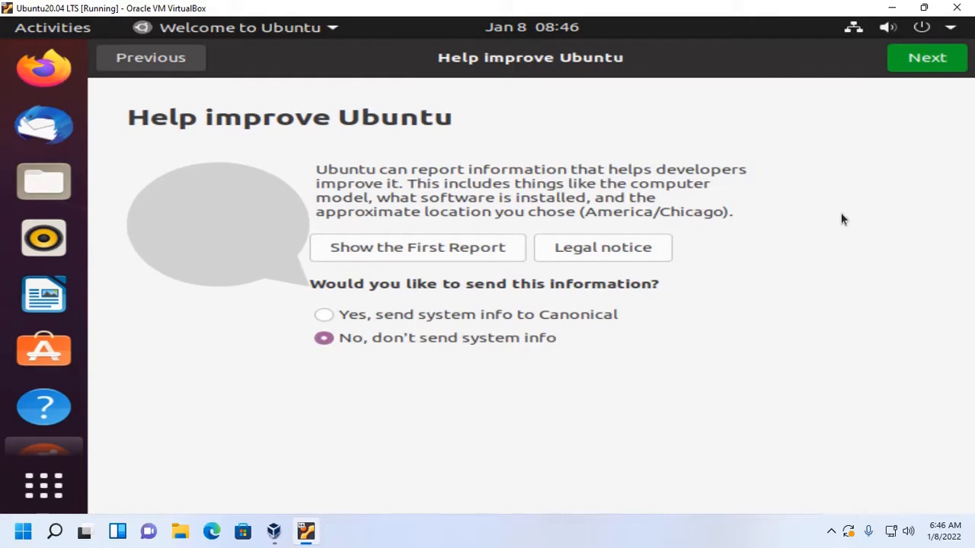
{"action": "left_click", "coordinate": [931, 61]}
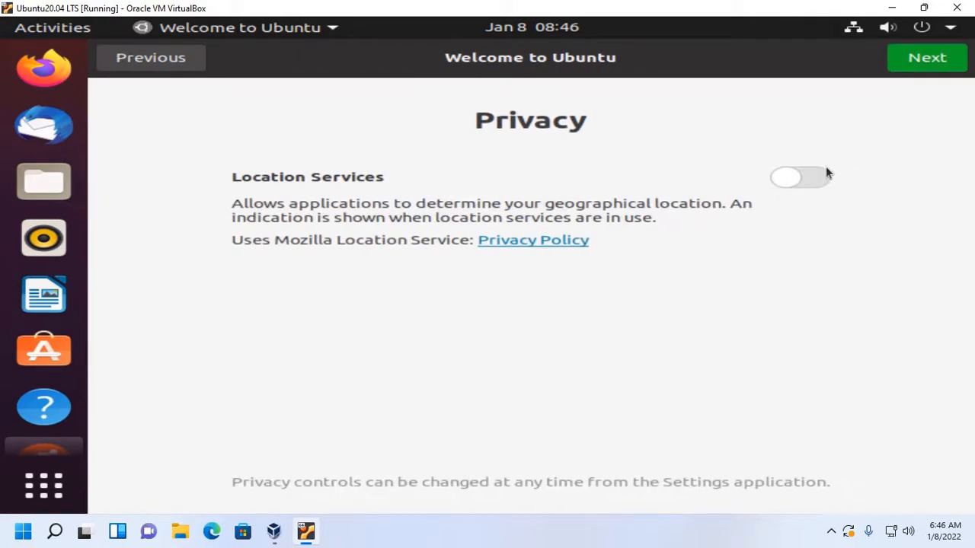
{"action": "left_click", "coordinate": [913, 69]}
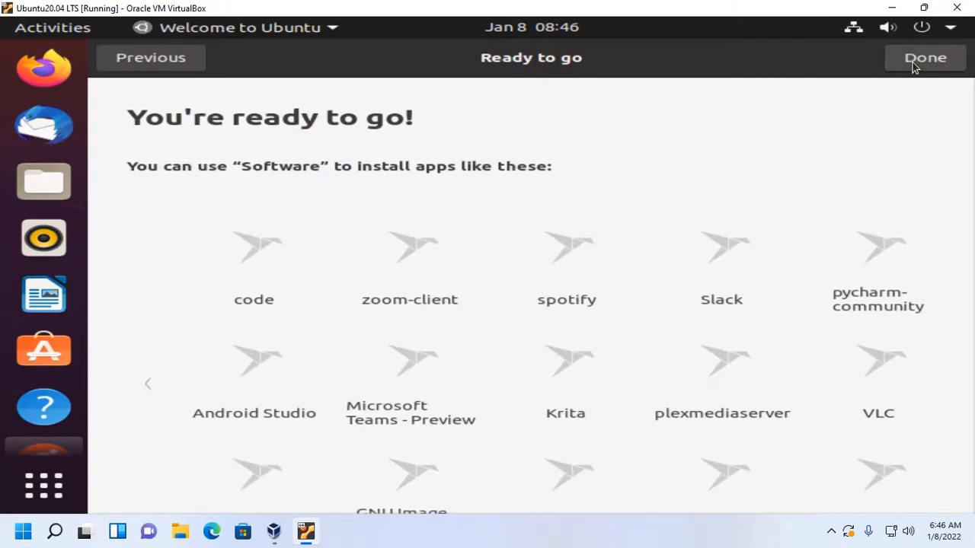
{"action": "left_click", "coordinate": [913, 67]}
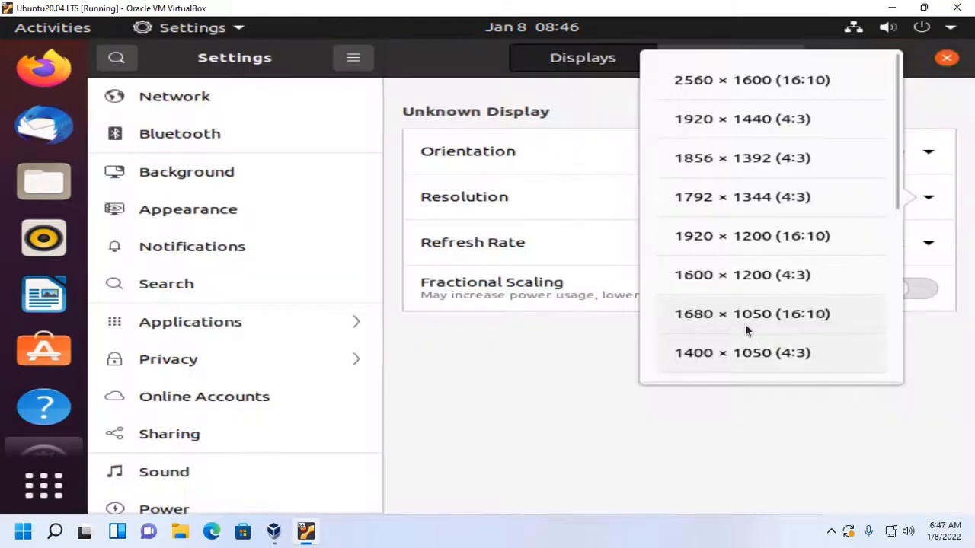
- Set Ubuntu's display resolution to 1280 × 768 (16:10), keep the change and close the settings
{"action": "scroll", "coordinate": [747, 324], "scroll_direction": "down", "scroll_amount": 3}
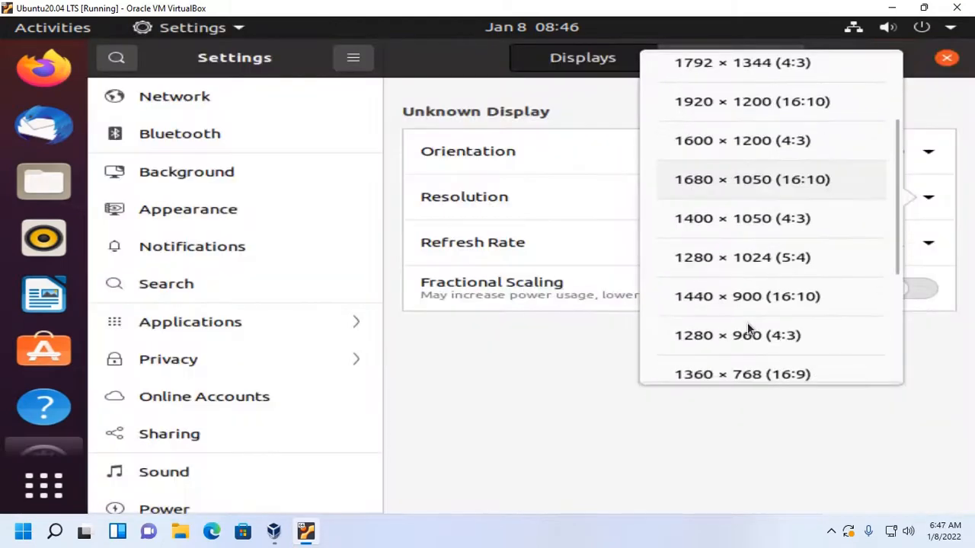
{"action": "left_click", "coordinate": [747, 329]}
{"action": "left_click", "coordinate": [546, 307]}
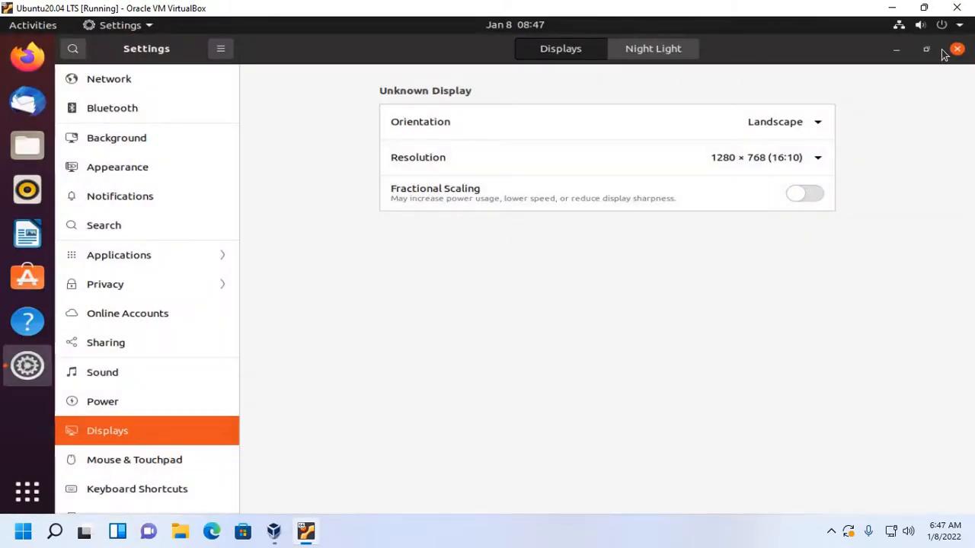
{"action": "left_click", "coordinate": [957, 49]}
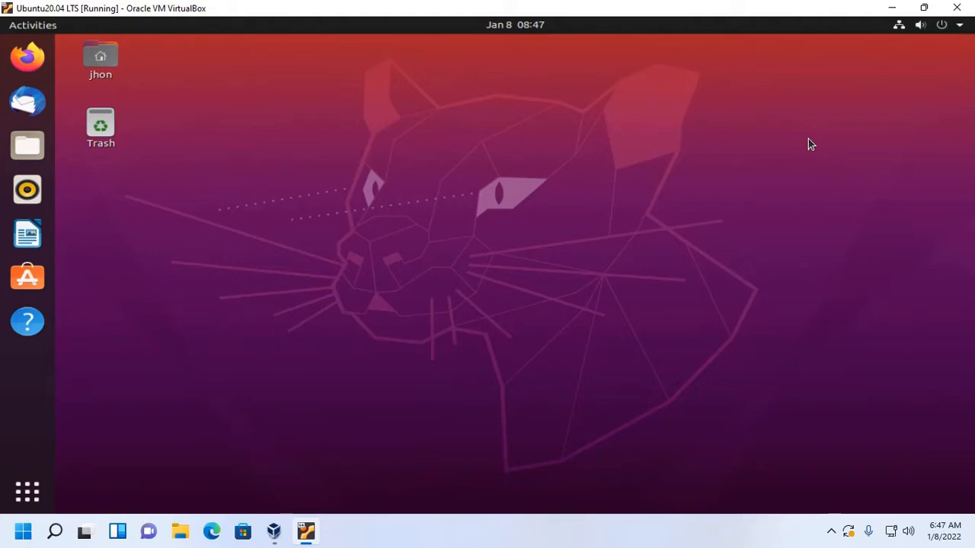
- Restore the virtual machine's window from full size, minimize the VirtualBox Manager and enlarge the machine's window towards the upper-left corner of the desktop
{"action": "left_click", "coordinate": [926, 8]}
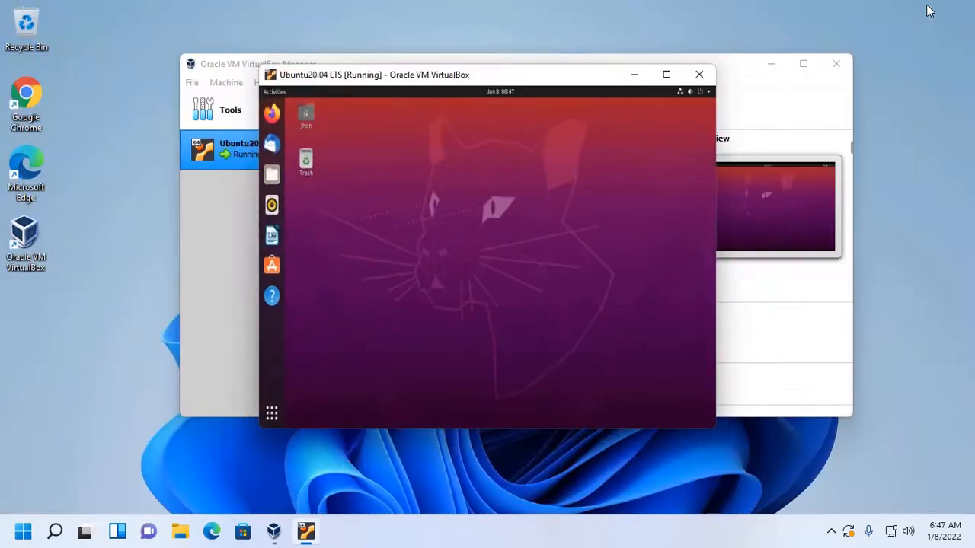
{"action": "left_click", "coordinate": [772, 65]}
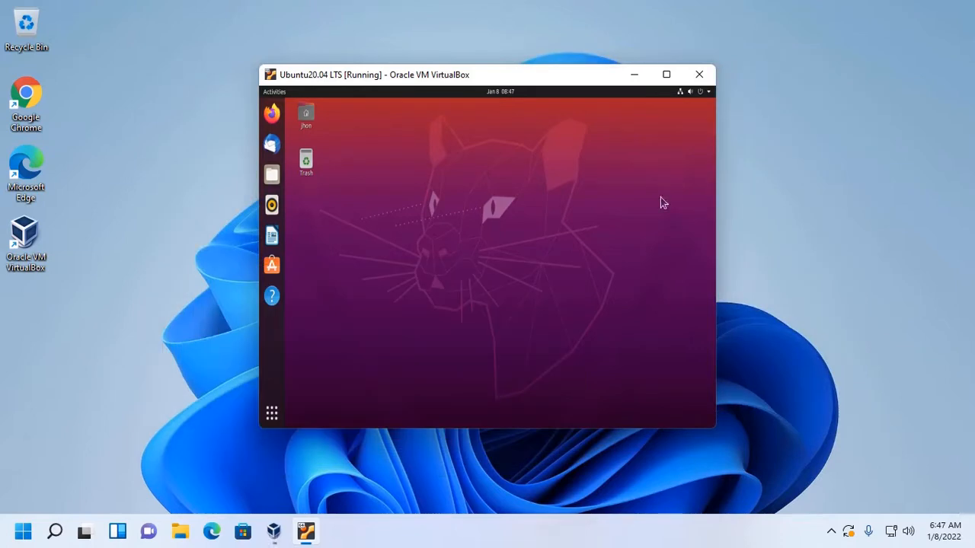
{"action": "left_click_drag", "start_coordinate": [259, 64], "coordinate": [84, 6]}
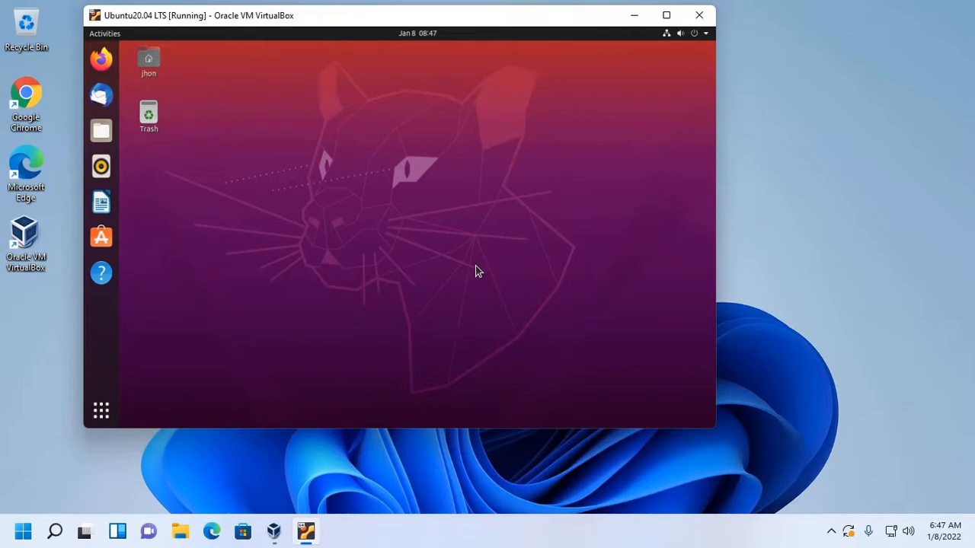
- Open the overview of all installed applications in Ubuntu
{"action": "left_click", "coordinate": [102, 411]}
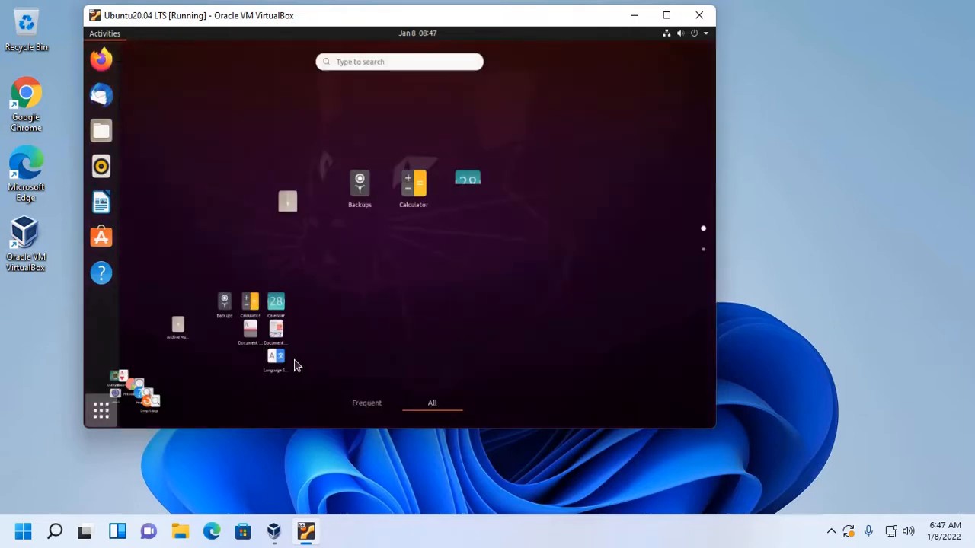